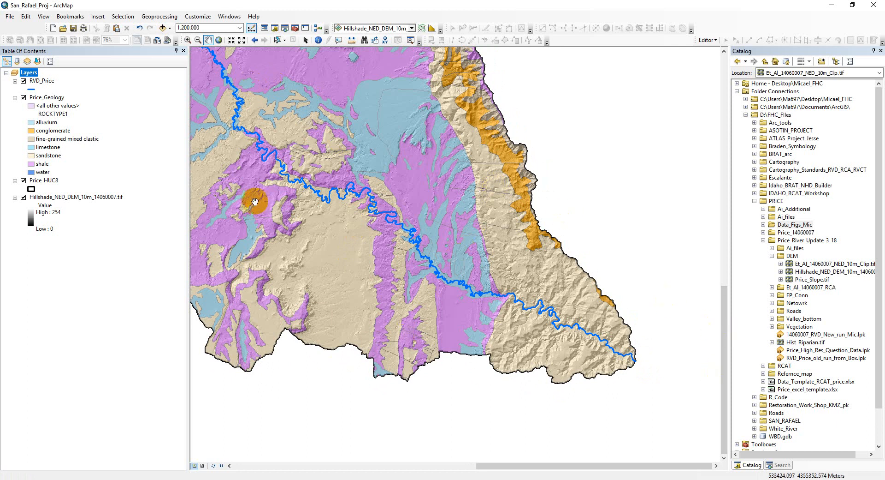
left_click_drag(241, 158, 238, 172)
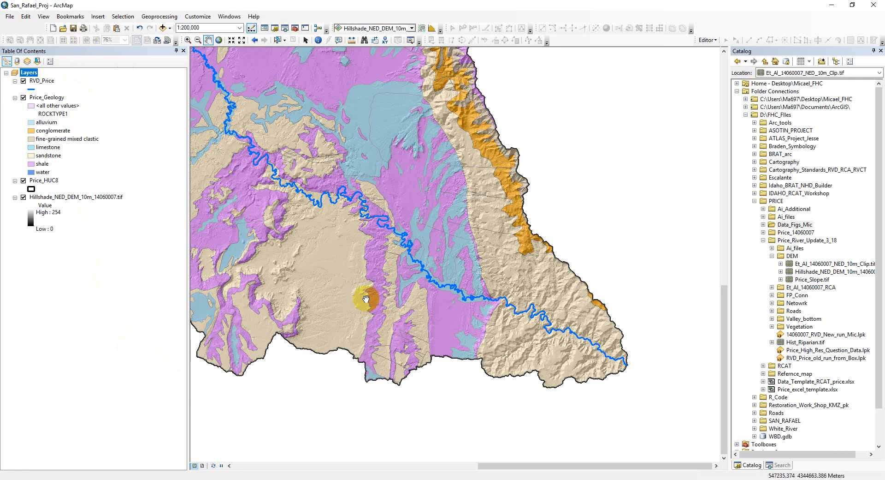
left_click_drag(362, 282, 396, 297)
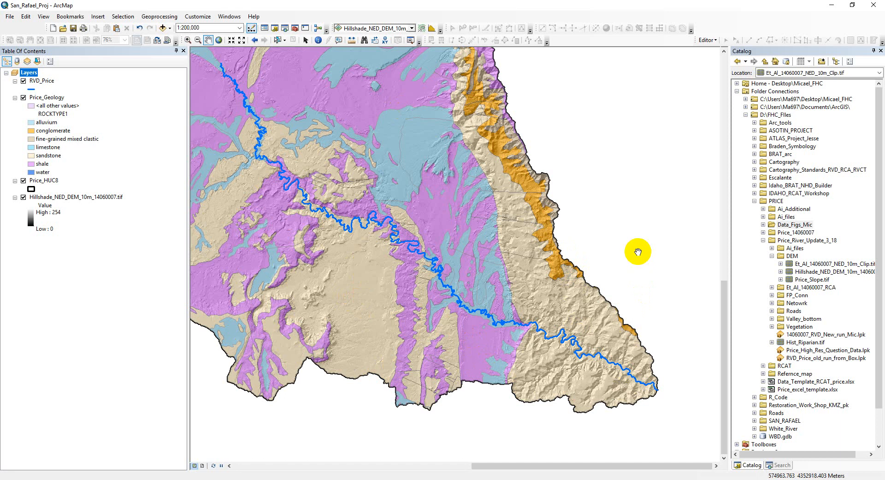
left_click_drag(621, 225, 591, 211)
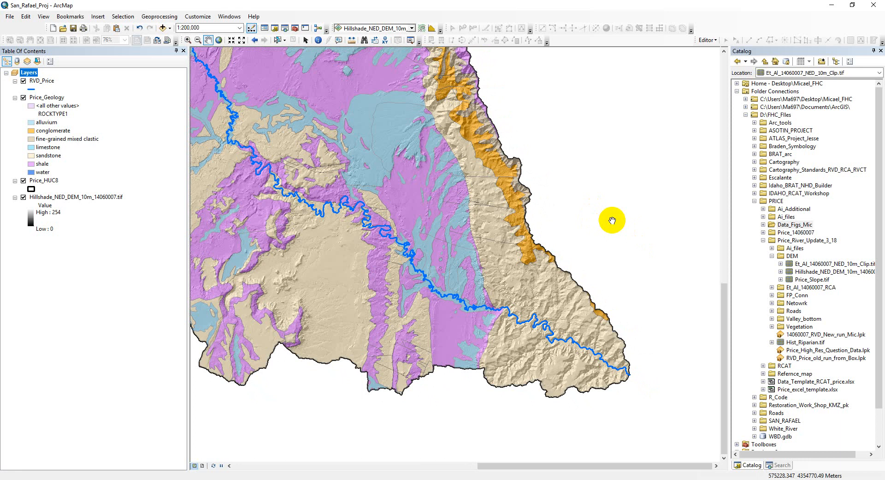
left_click_drag(612, 220, 611, 214)
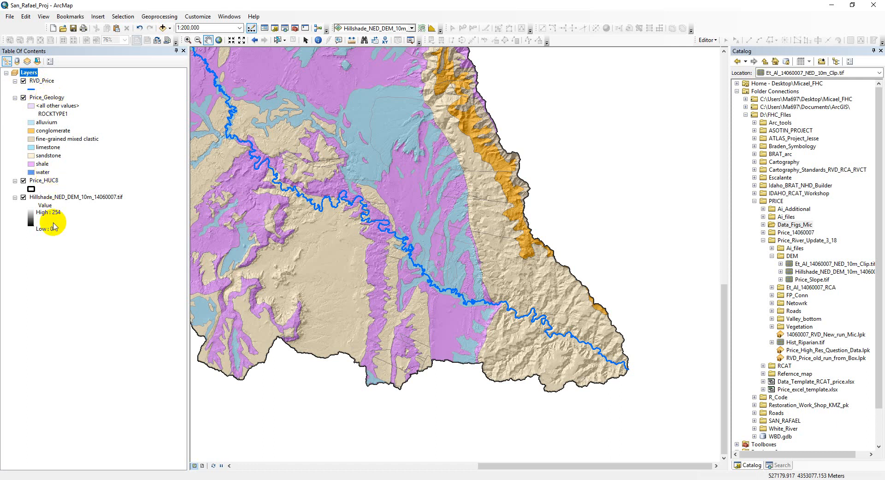
left_click(44, 82)
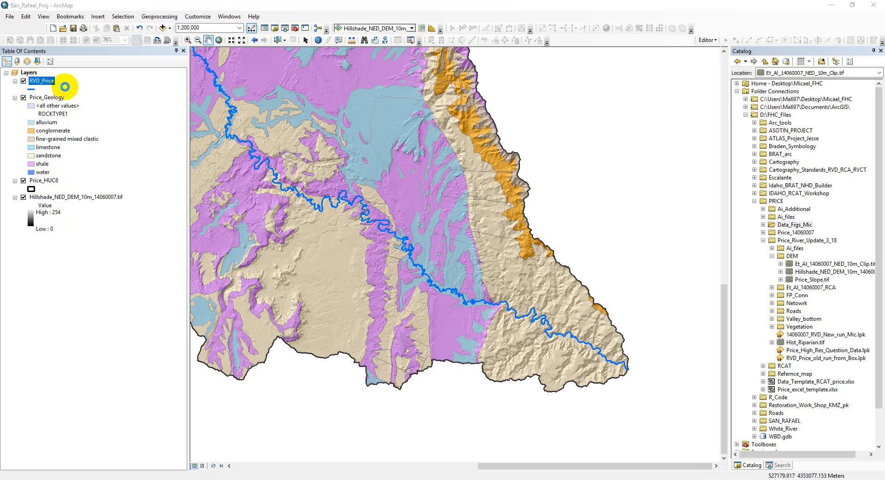
double_click(64, 86)
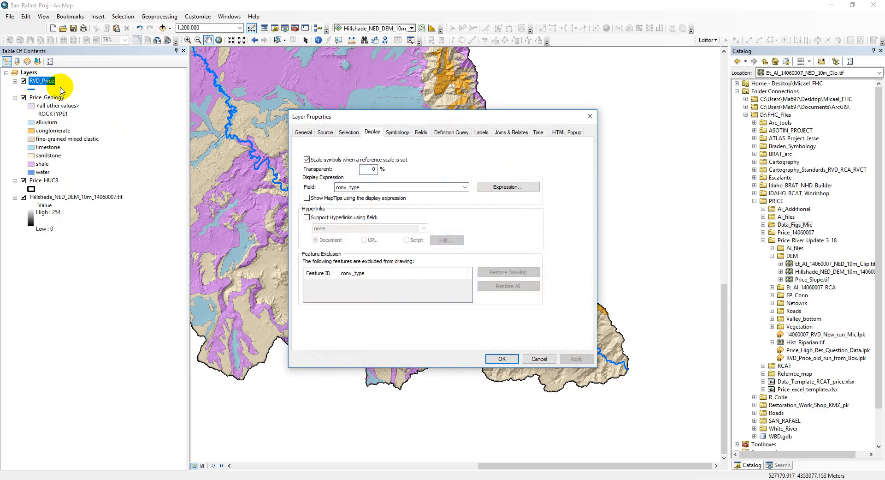
left_click(589, 114)
Set the description of the RVD_Price layer to "Price River" in its layer properties.
right_click(36, 81)
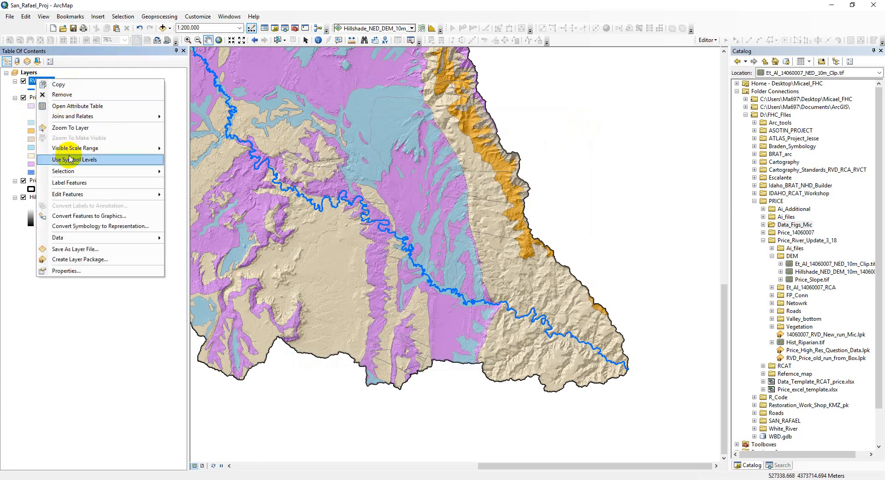
left_click(73, 271)
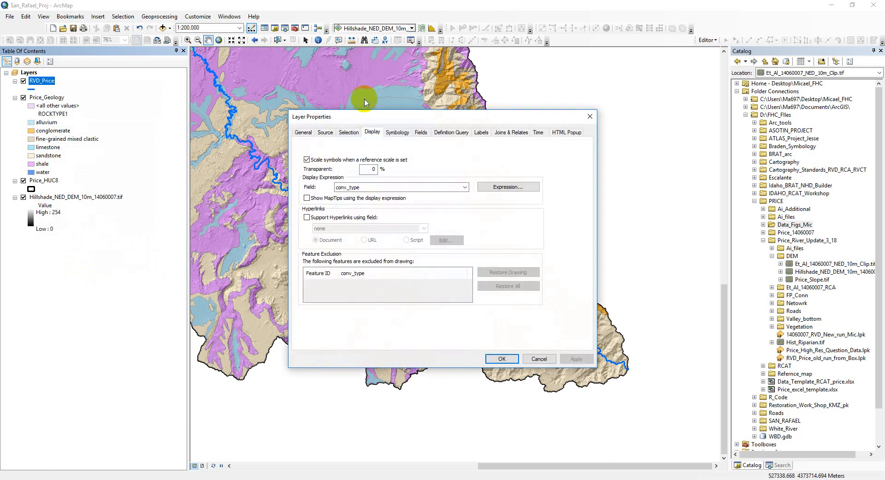
left_click(303, 132)
left_click(351, 168)
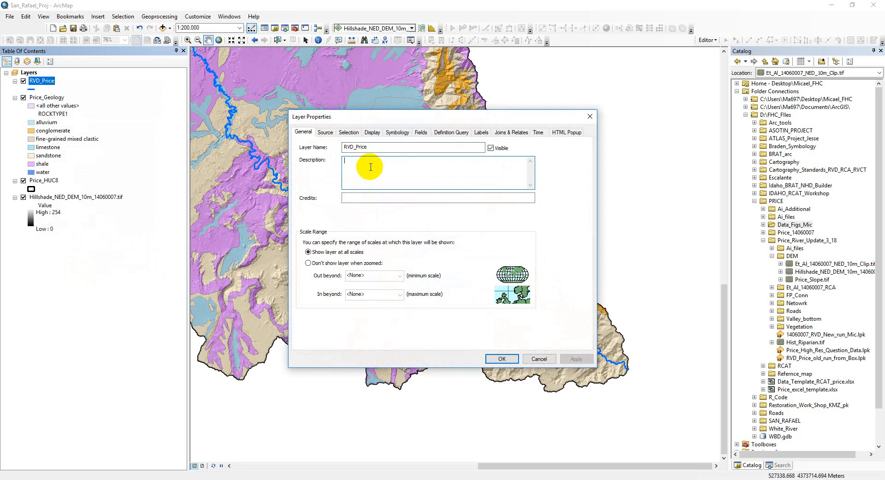
type("Price River")
left_click(500, 359)
Set the description of the Price_Geology layer to "Geology" in its layer properties.
left_click(53, 98)
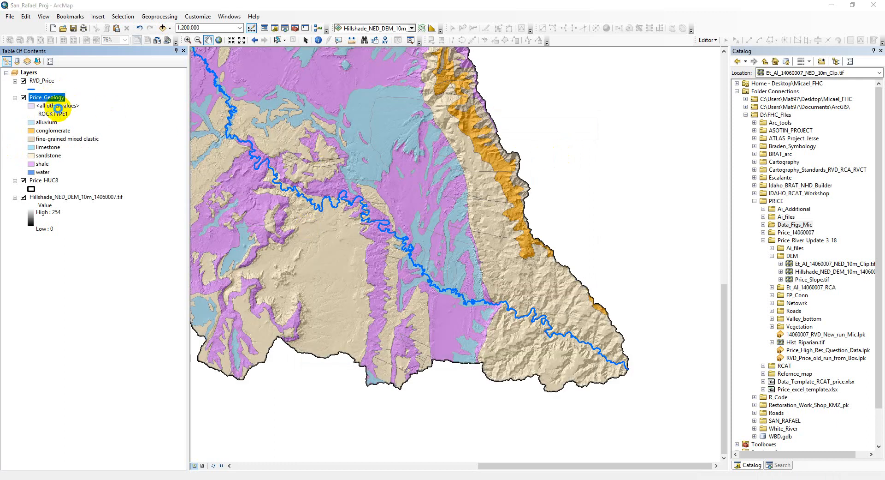
left_click(429, 185)
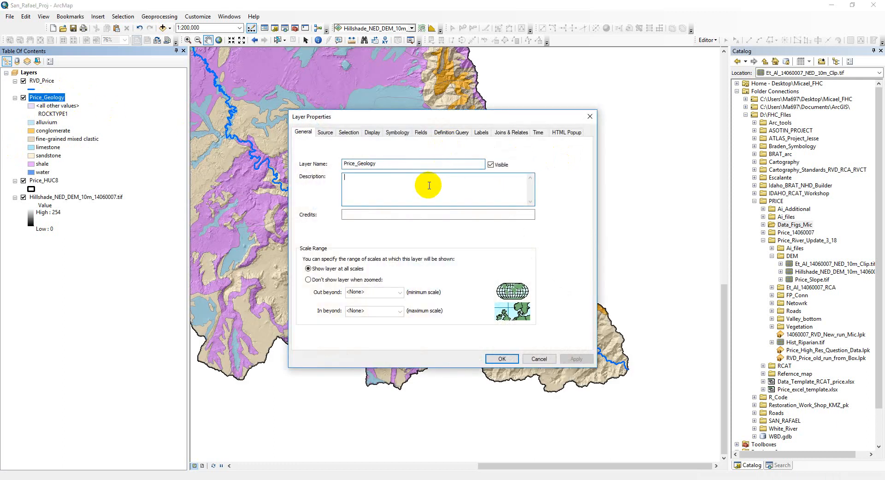
type("Geology")
left_click(502, 359)
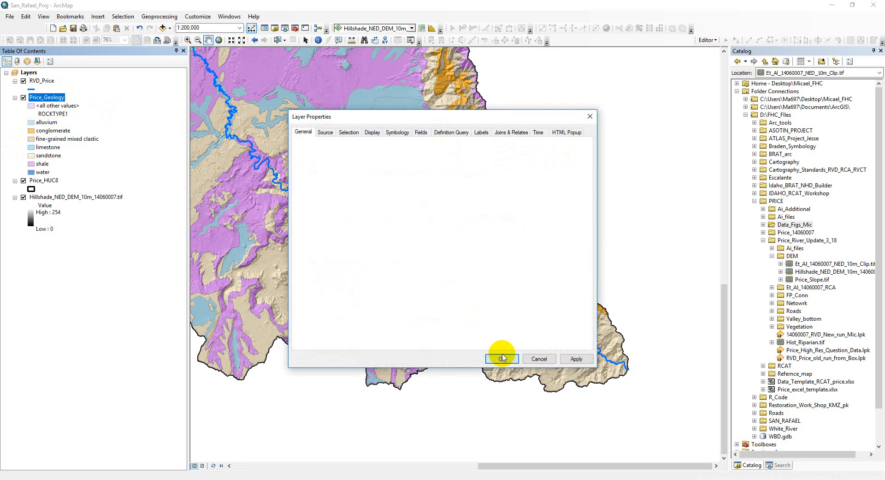
Set the description of the Price_HUC8 layer to "Outline" in its layer properties.
left_click(44, 181)
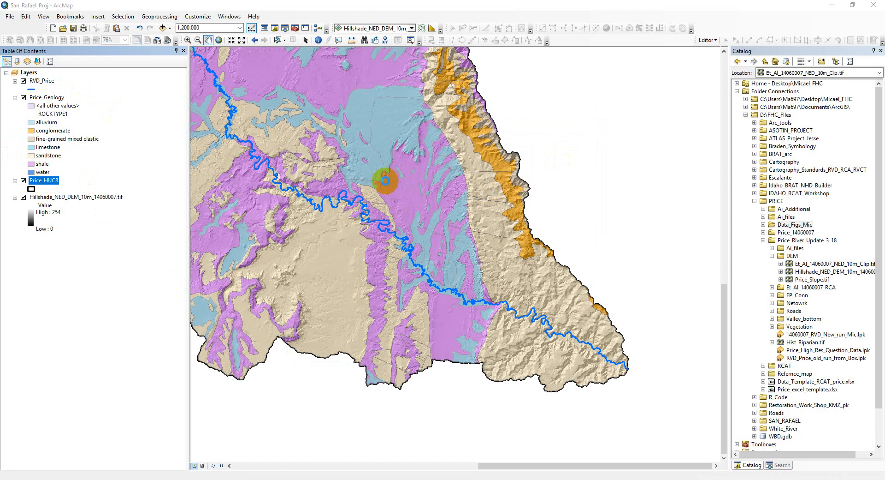
left_click(373, 185)
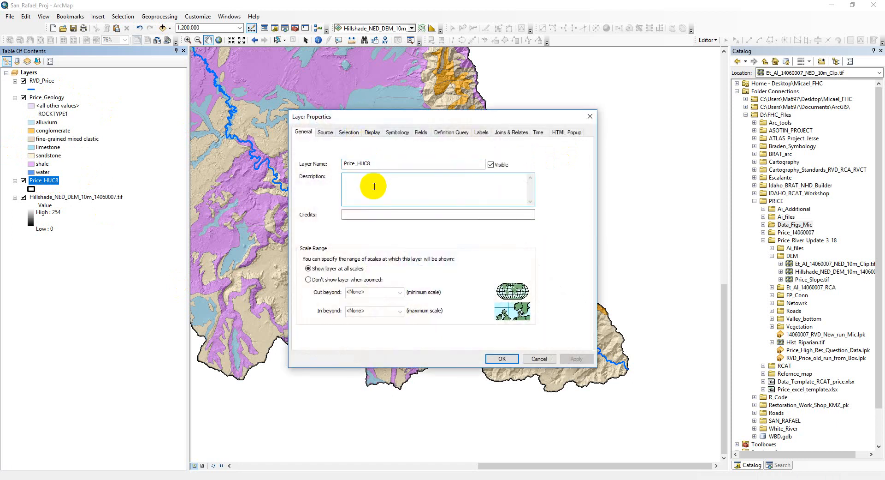
type("Outline")
left_click(502, 359)
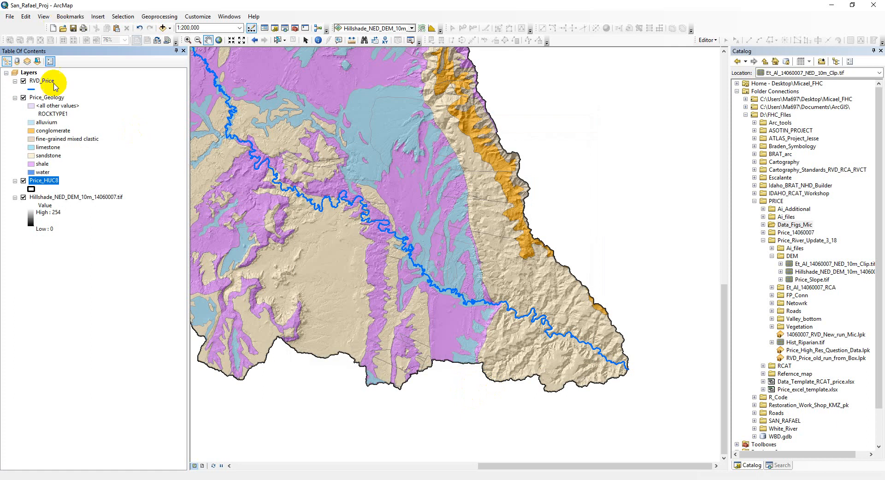
Set the description of the Hillshade_NED_DEM_10m_14060007.tif layer to "Hillshade" in its layer properties.
left_click(76, 197)
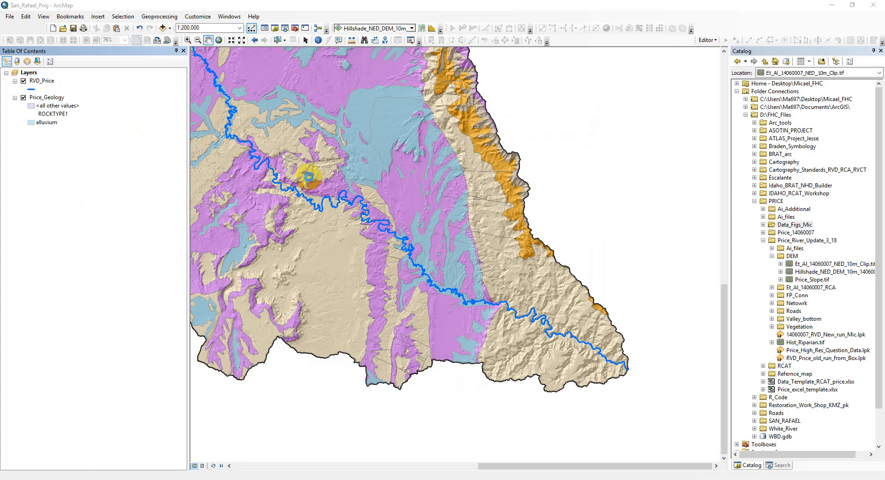
left_click(375, 183)
type("Hillshade")
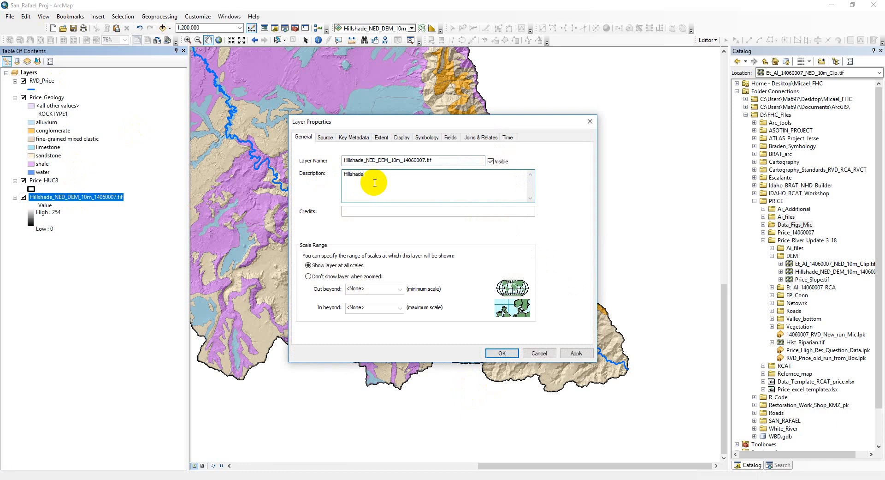
left_click(507, 353)
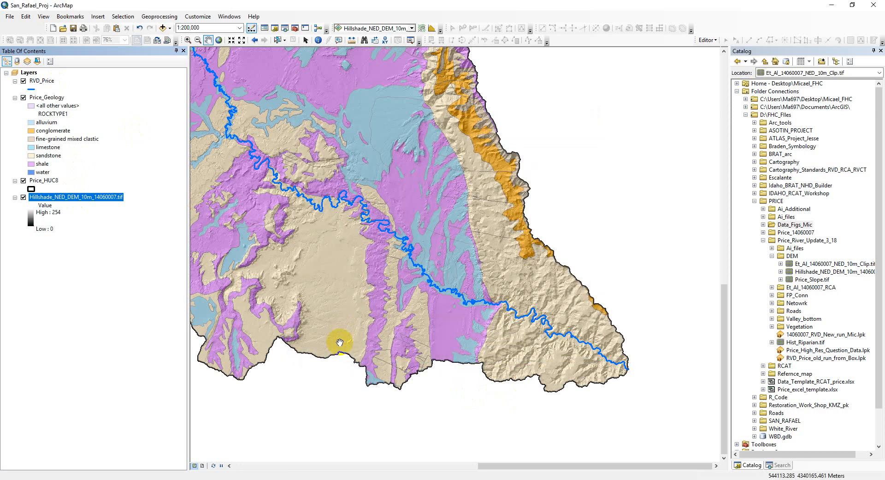
left_click(109, 217)
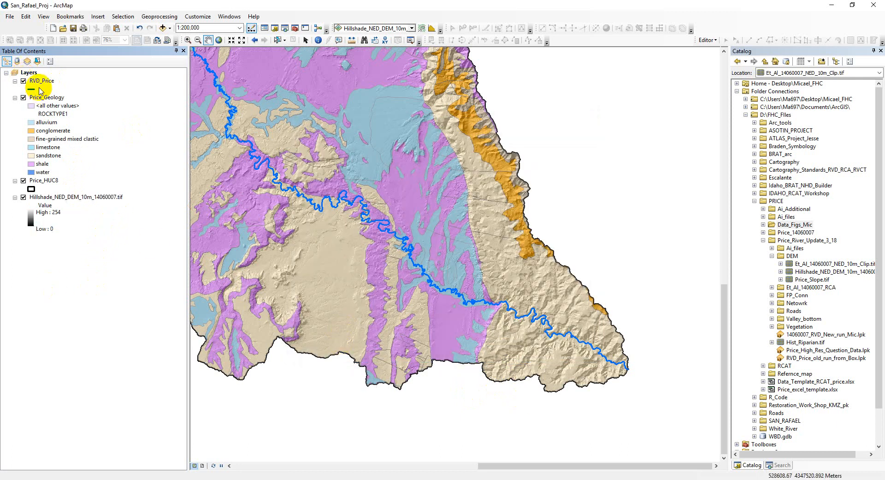
Group the RVD_Price and Price_Geology layers together in a new group layer.
left_click_drag(35, 85, 41, 100)
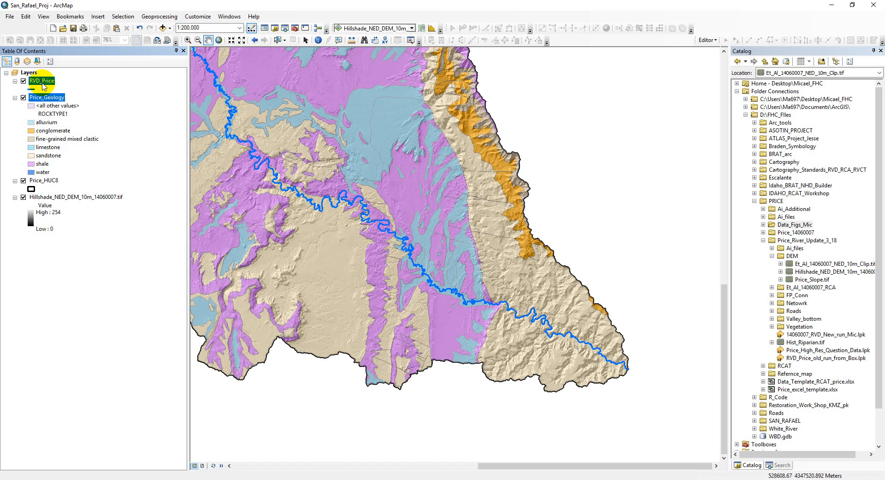
right_click(42, 87)
left_click(53, 91)
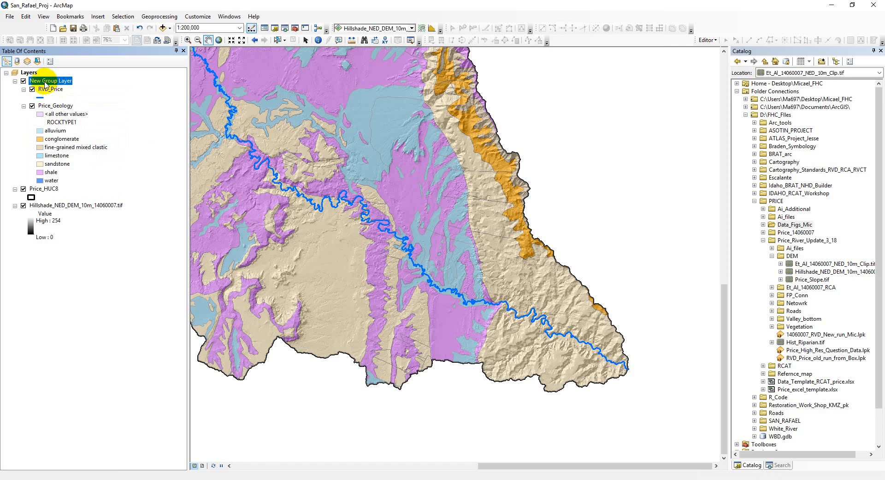
Add a second, empty group layer to the Layers data frame.
right_click(27, 74)
right_click(27, 74)
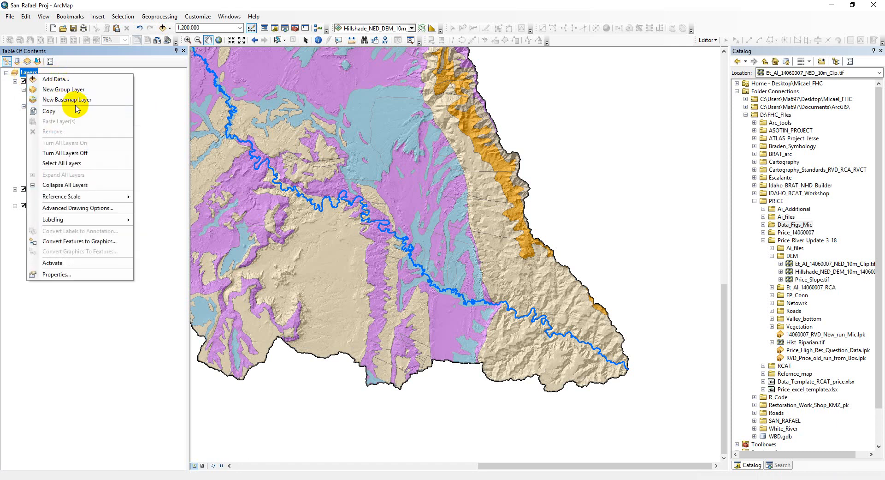
left_click(70, 89)
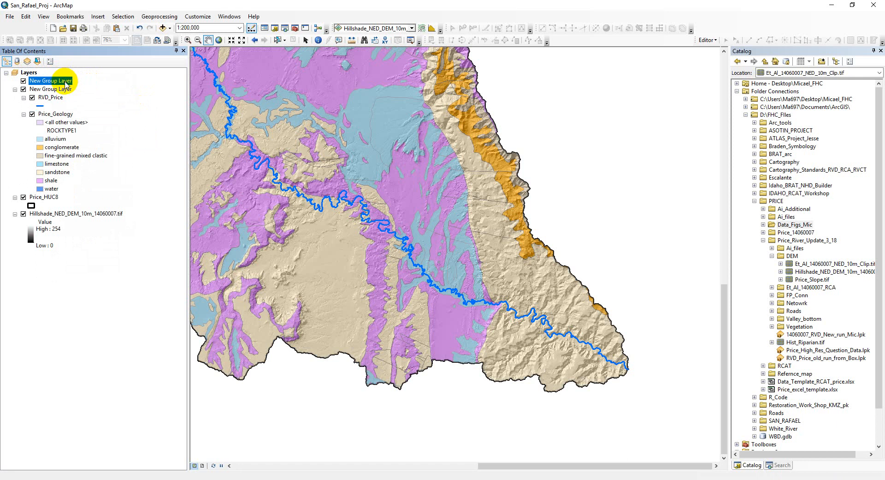
Move the hillshade raster into the empty group layer and Price_HUC8 into the group with RVD_Price and Price_Geology.
left_click_drag(43, 197, 44, 81)
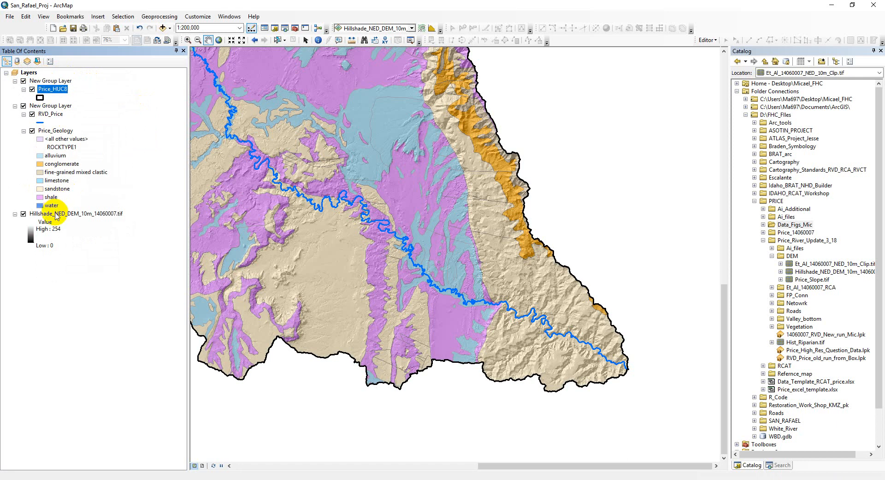
left_click_drag(59, 213, 43, 253)
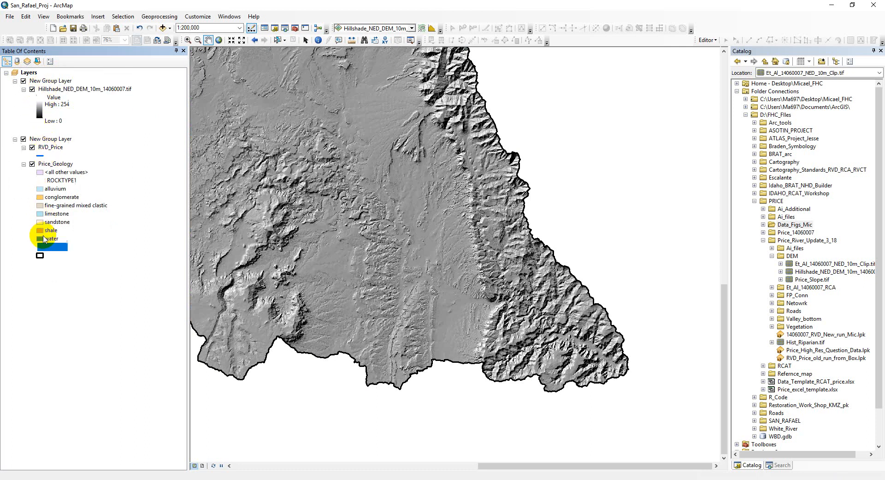
Rename the group layer holding RVD_Price, Price_Geology and Price_HUC8 as "Shapefiles" and give it the description "Shapefile".
left_click(45, 139)
double_click(43, 139)
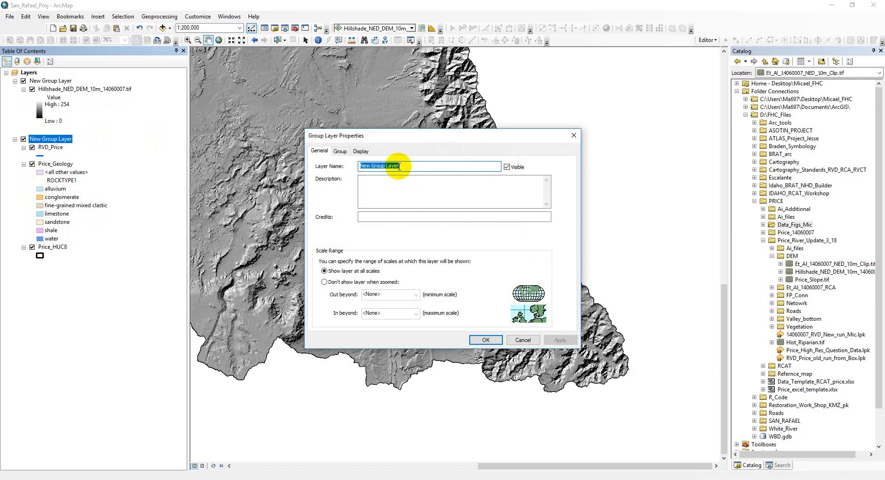
type("Shapefile")
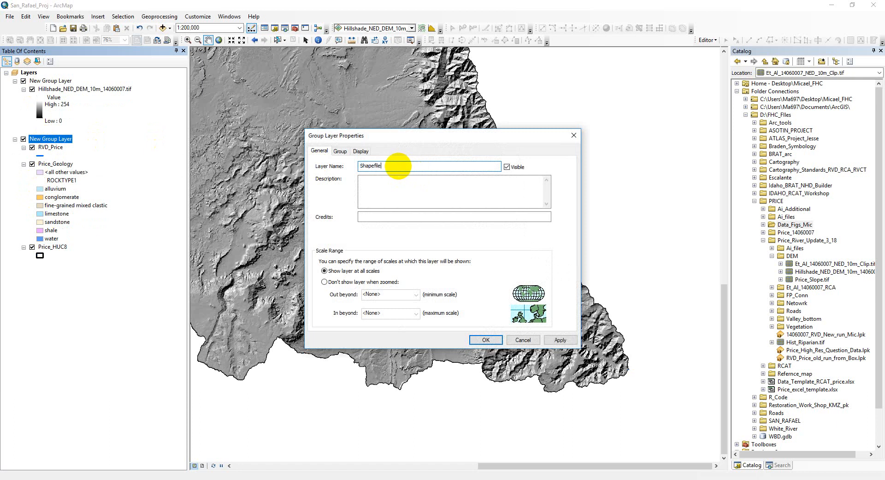
key("BackSpace")
key("BackSpace")
key("BackSpace")
type("lies")
left_click(406, 192)
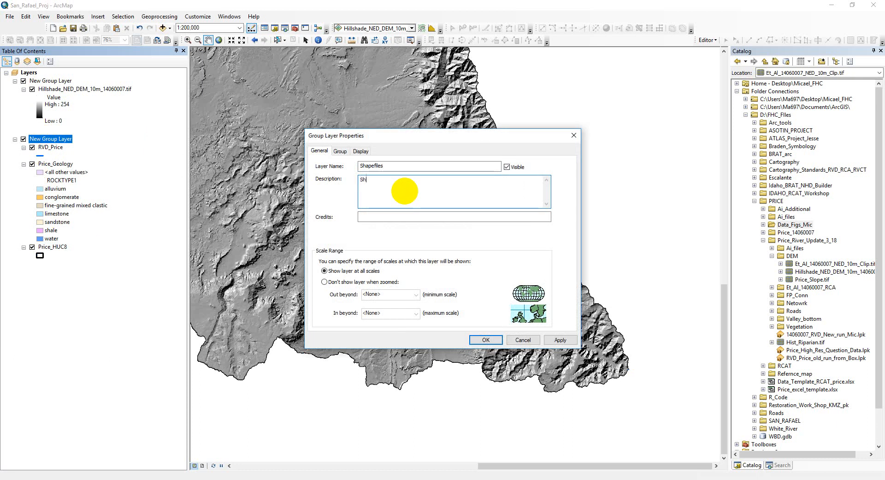
type("fi")
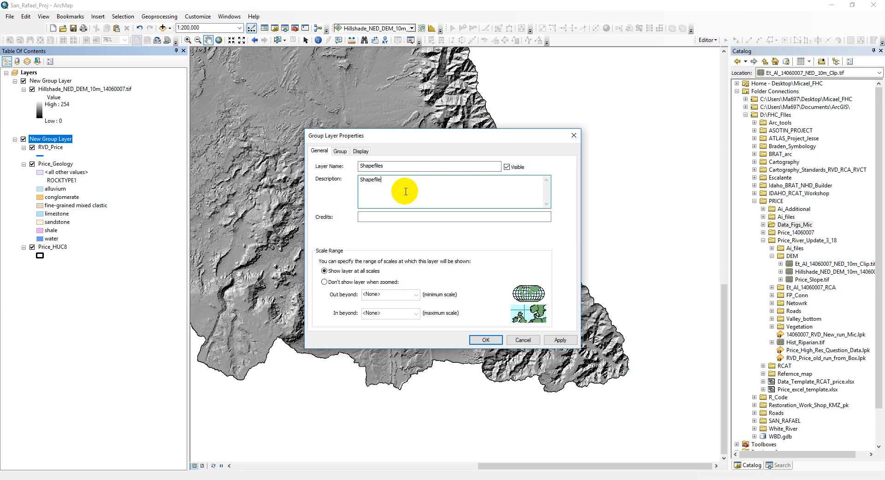
type("le")
left_click(485, 338)
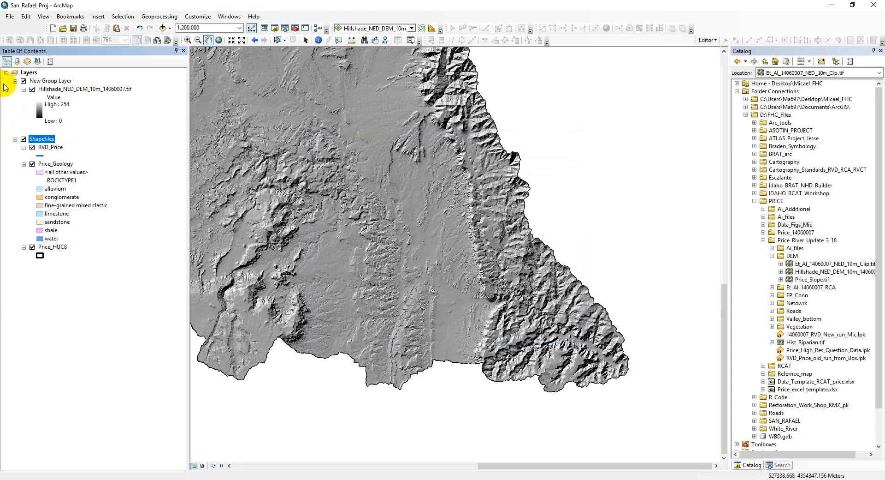
Rename the group layer holding the hillshade raster as "Rasterfiles" and give it the description "Rasterfiles".
left_click(71, 84)
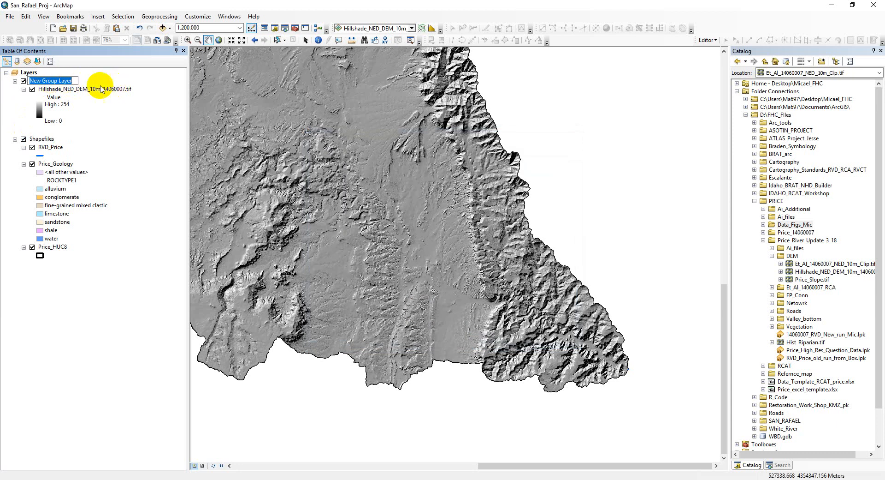
left_click(76, 82)
type("Raster")
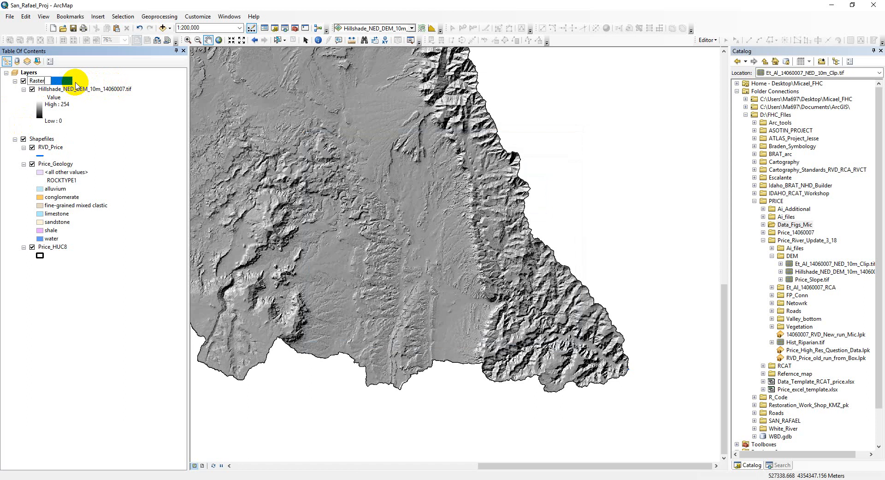
type("files")
double_click(38, 80)
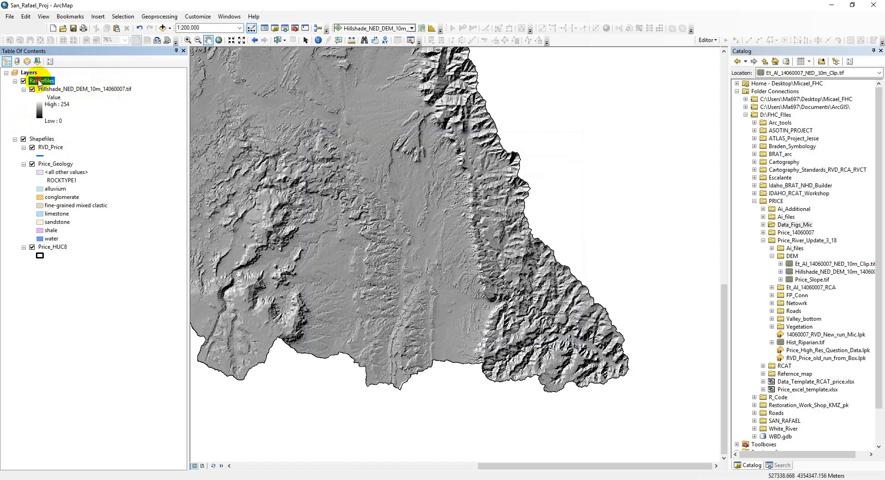
left_click(453, 192)
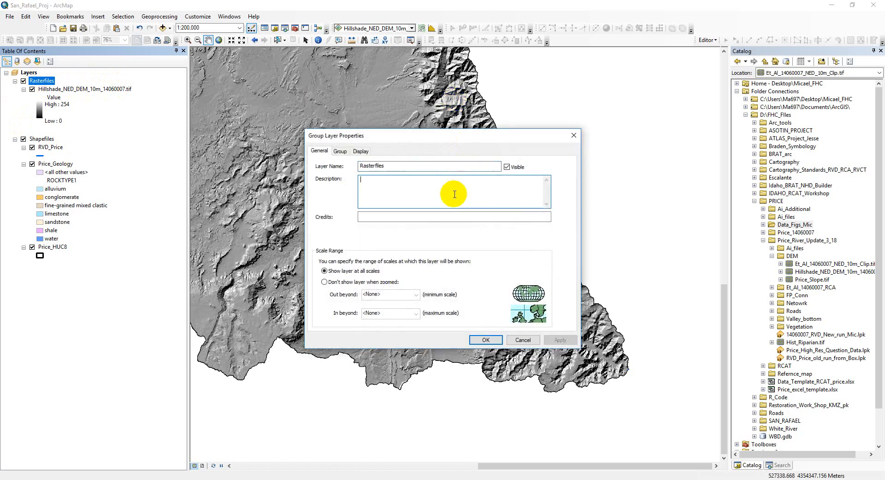
type("Rasterfiles")
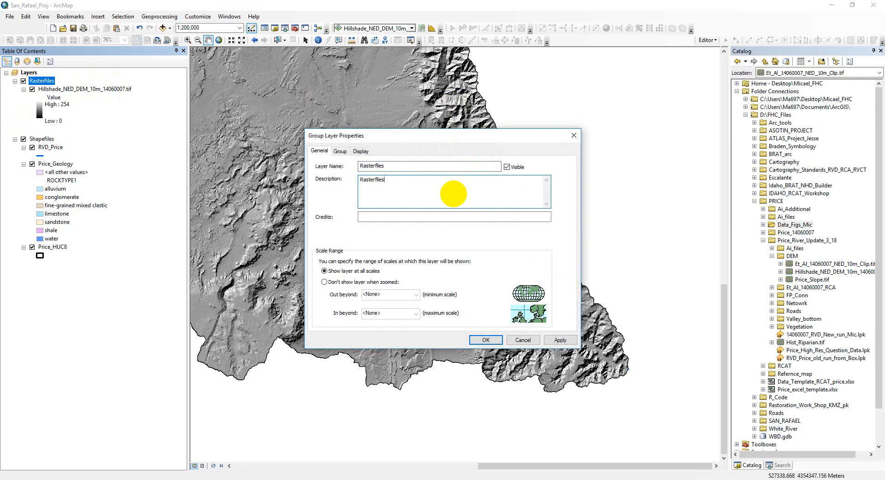
left_click(486, 340)
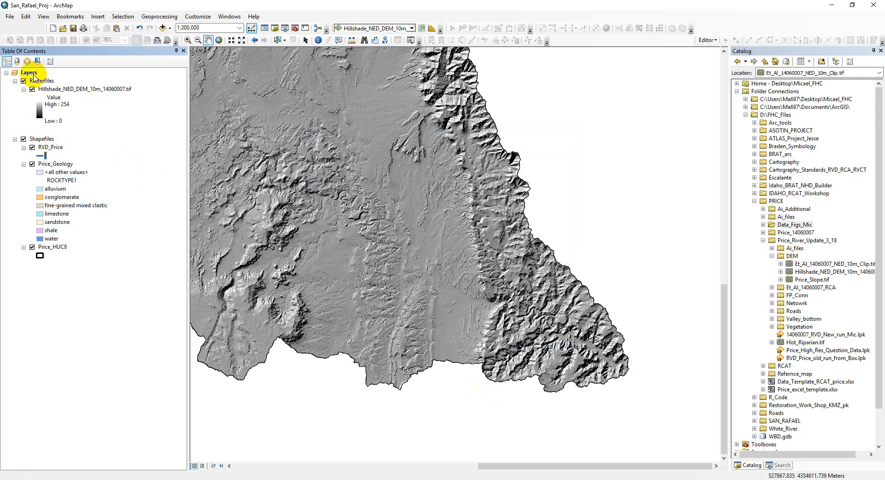
Collapse the hillshade, Price_Geology and RVD_Price legends and both the Shapefiles and Rasterfiles group layers.
left_click(24, 89)
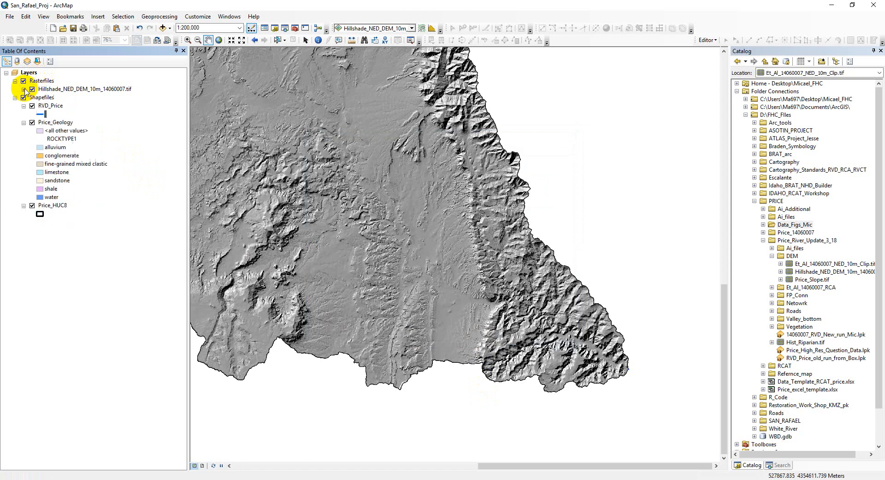
left_click(24, 122)
left_click(24, 105)
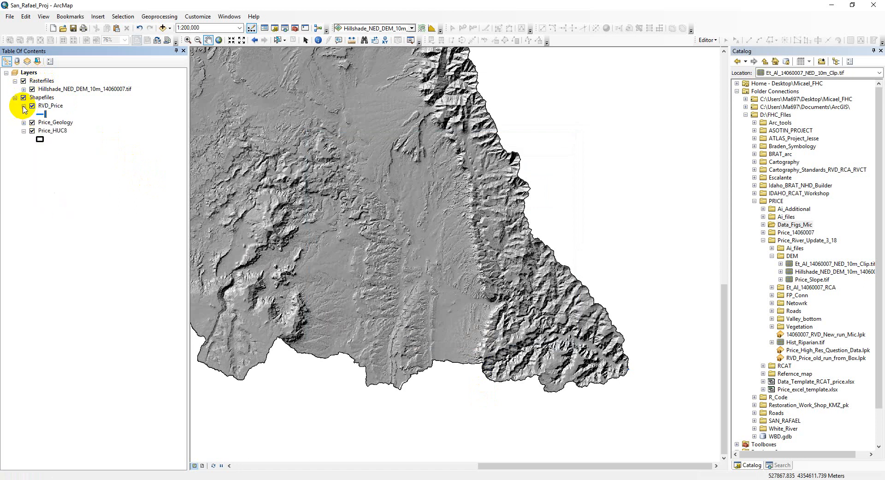
left_click(15, 97)
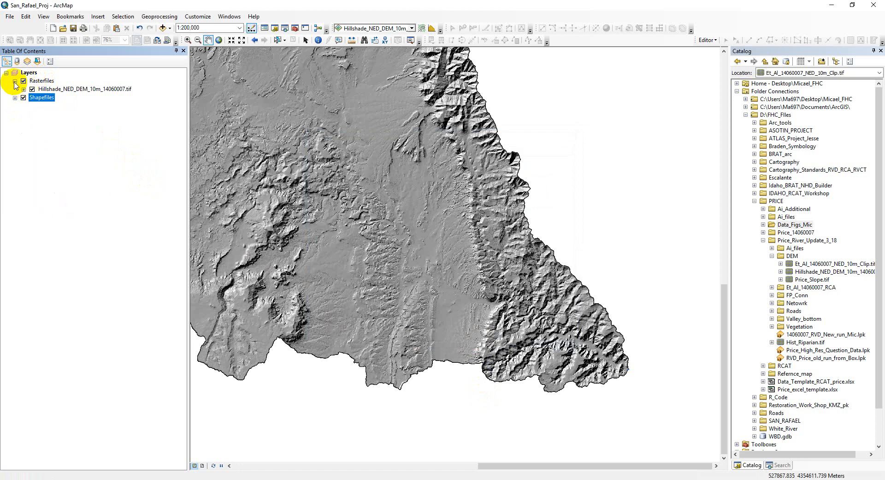
left_click(15, 81)
Add a new group layer named "Price_River_Layerpackage_Example" and move the Rasterfiles and Shapefiles groups into it, with Shapefiles above Rasterfiles.
right_click(37, 76)
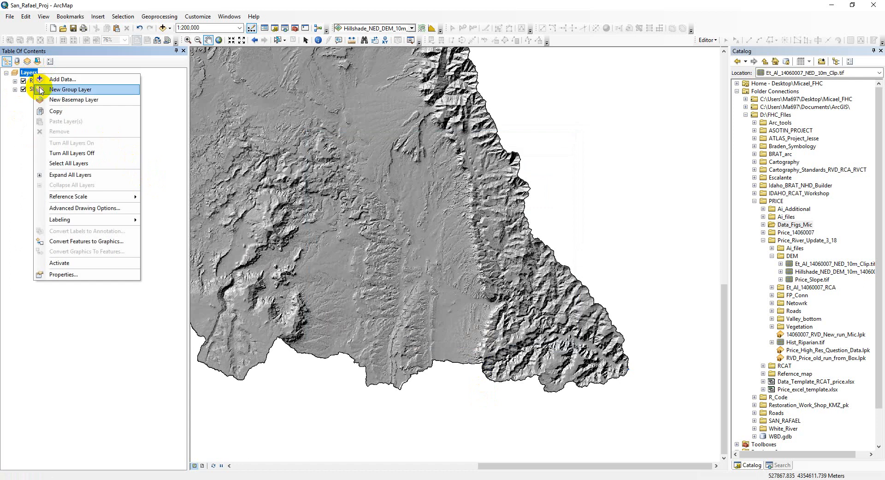
left_click(41, 87)
left_click(62, 80)
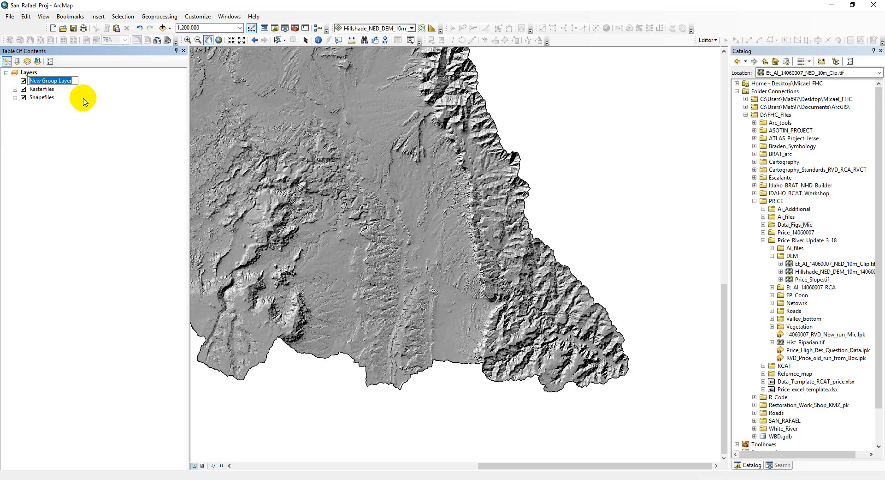
type("Price_River_Layerpackage_Example")
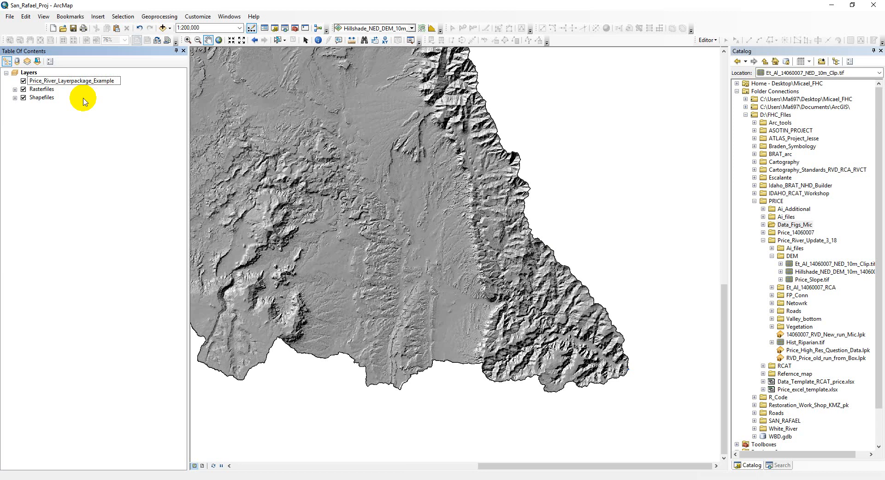
key("Return")
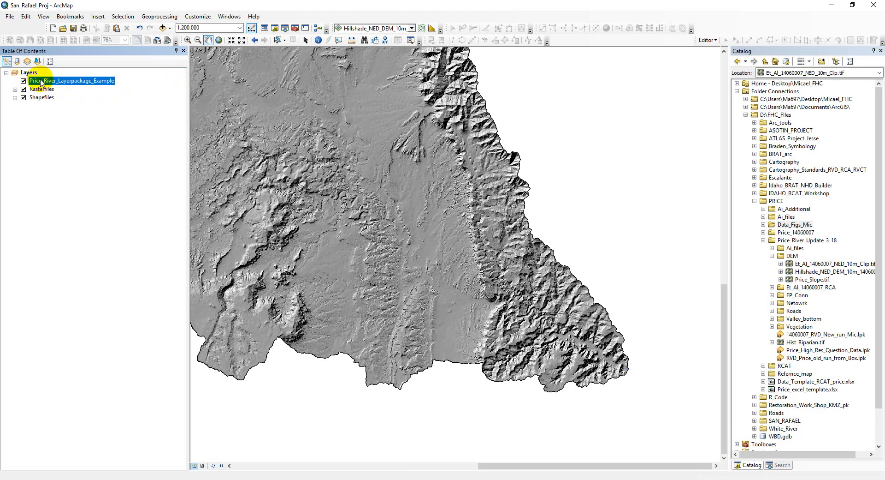
mouse_move(39, 92)
left_mouse_down()
mouse_move(39, 82)
mouse_move(23, 79)
mouse_move(32, 83)
left_mouse_up()
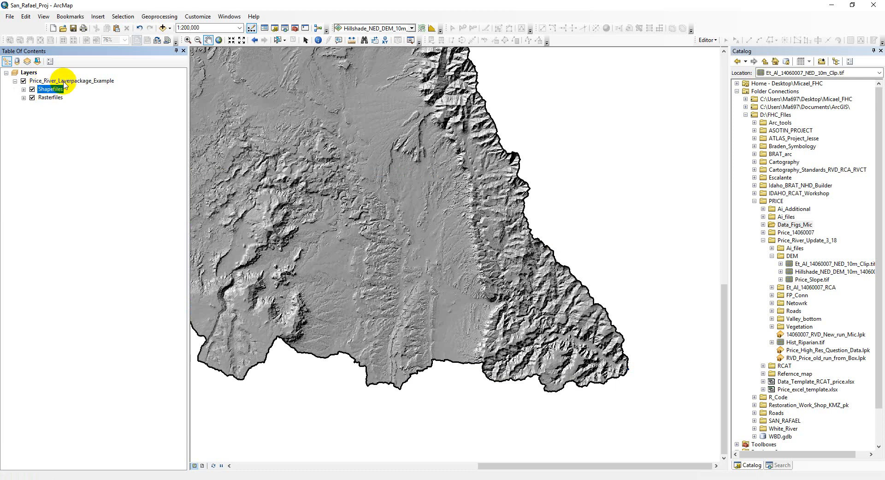
Give the Price_River_Layerpackage_Example group layer the description "LPK example".
double_click(36, 81)
left_click(432, 192)
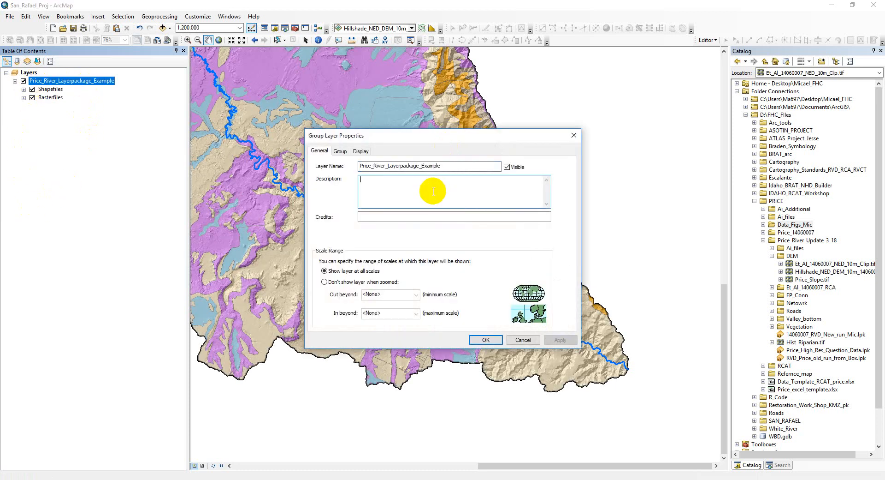
type("LPK example")
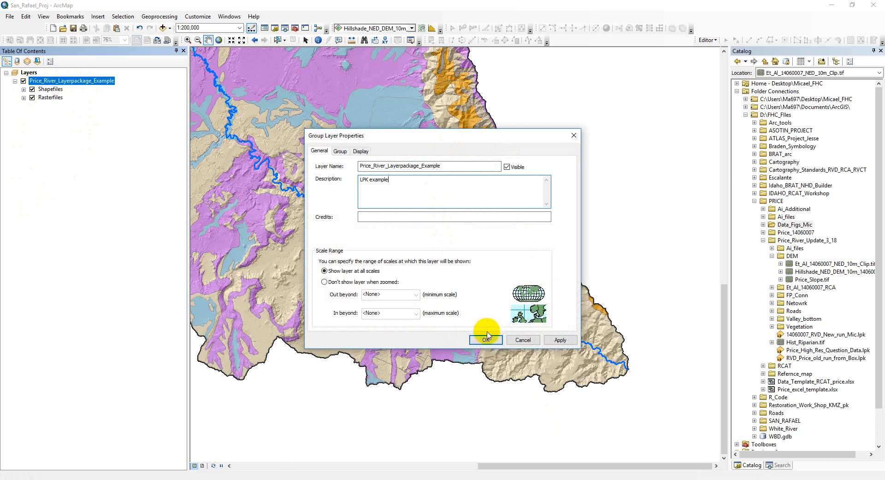
left_click(485, 339)
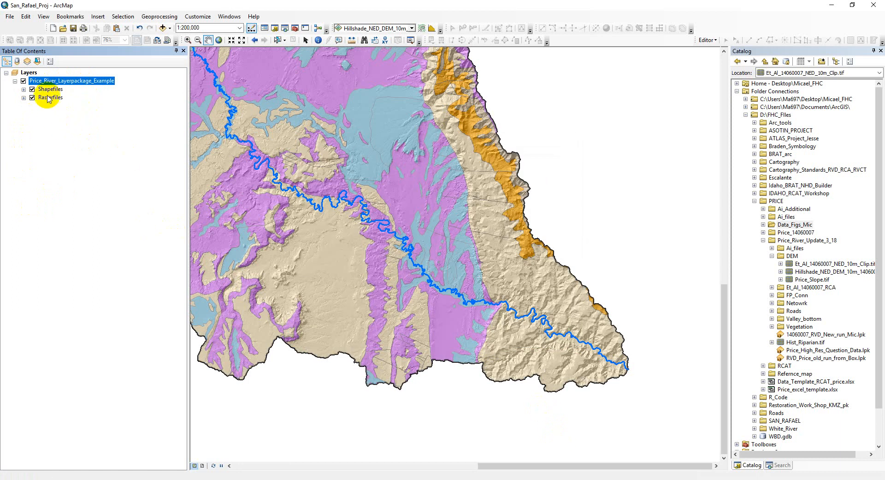
Review the contents of the Shapefiles and Rasterfiles subgroups, and collapse the whole Price_River_Layerpackage_Example group.
left_click(23, 89)
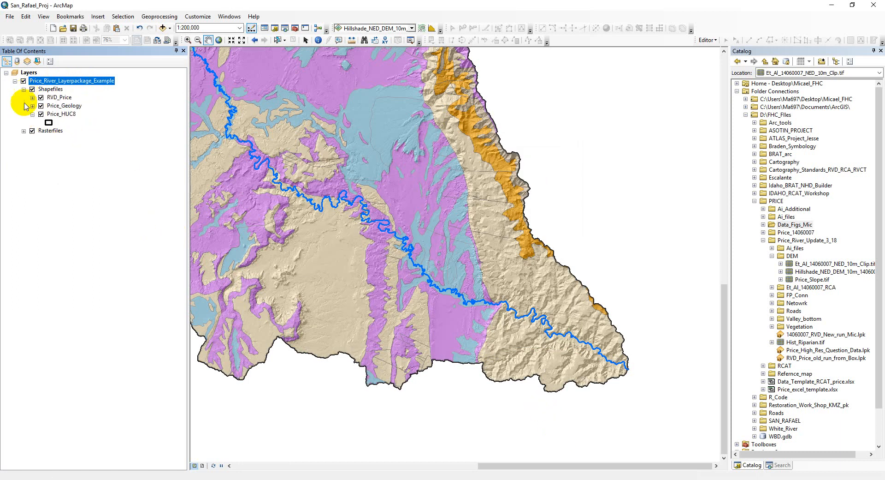
left_click(23, 131)
left_click(24, 131)
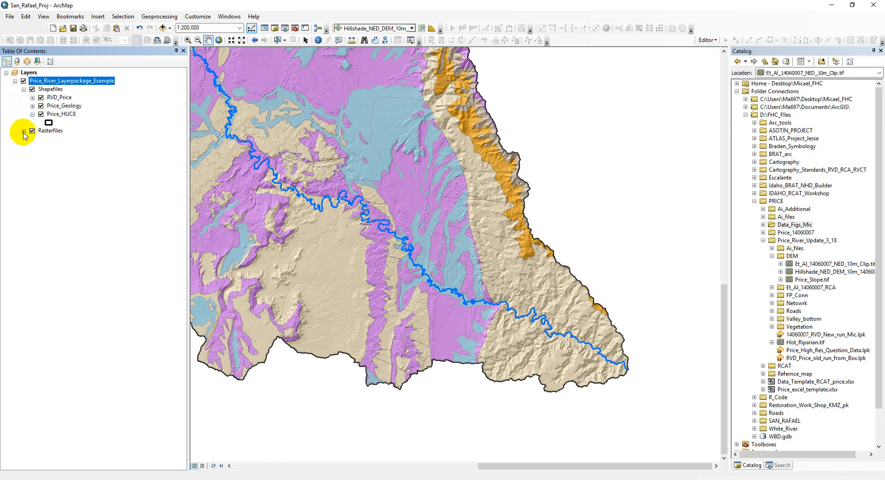
left_click(24, 89)
left_click(15, 81)
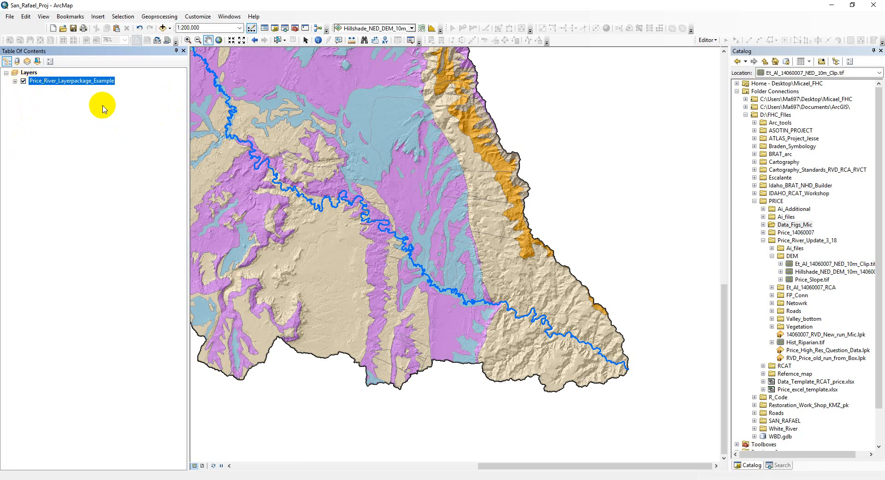
Start a layer package from the Price_River_Layerpackage_Example group, with its file saved in a new "layer_P_exaemple" folder on drive D:.
right_click(63, 82)
right_click(49, 83)
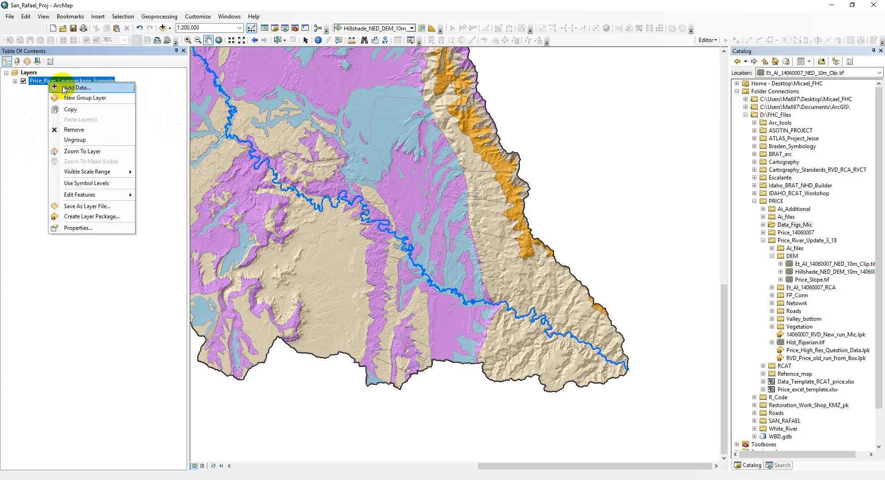
left_click(98, 217)
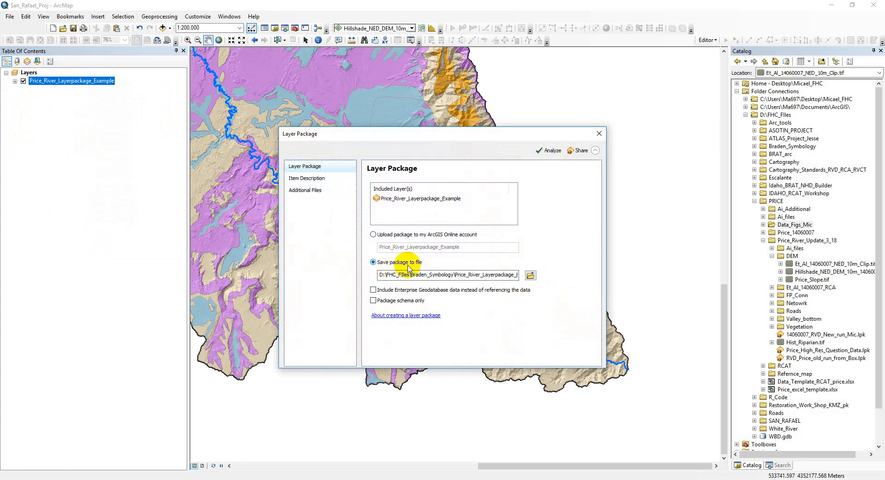
left_click(529, 277)
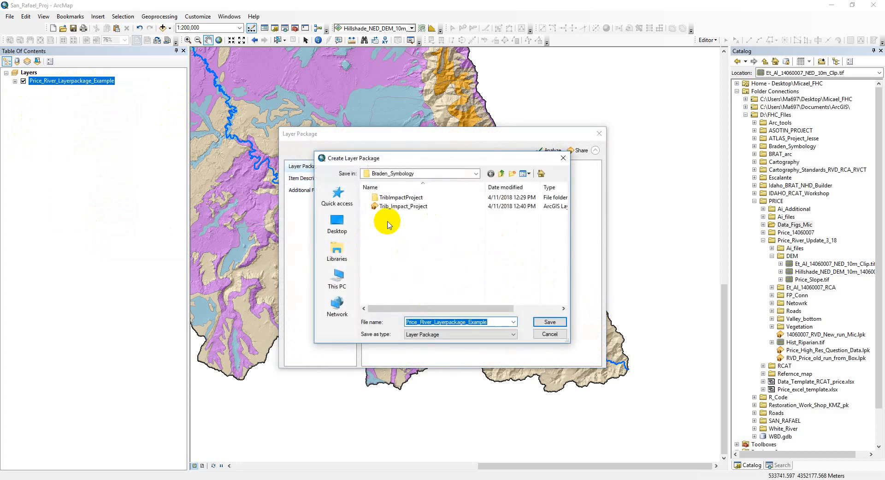
left_click(501, 173)
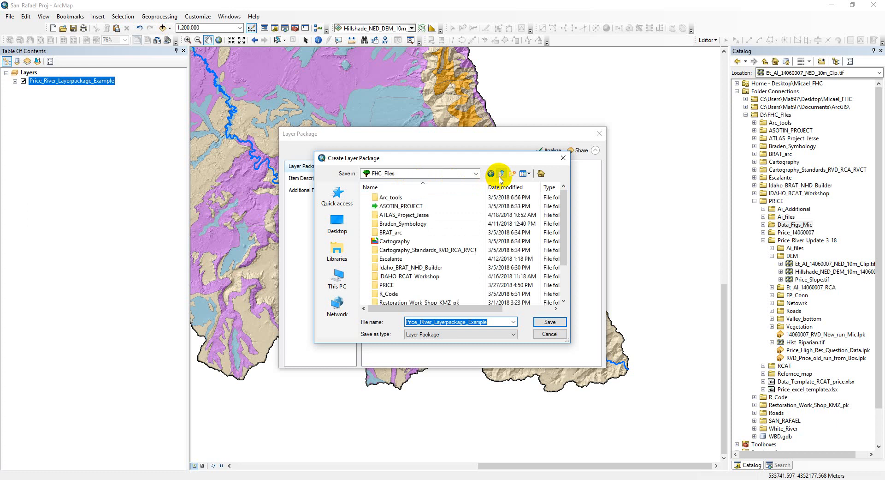
left_click(501, 173)
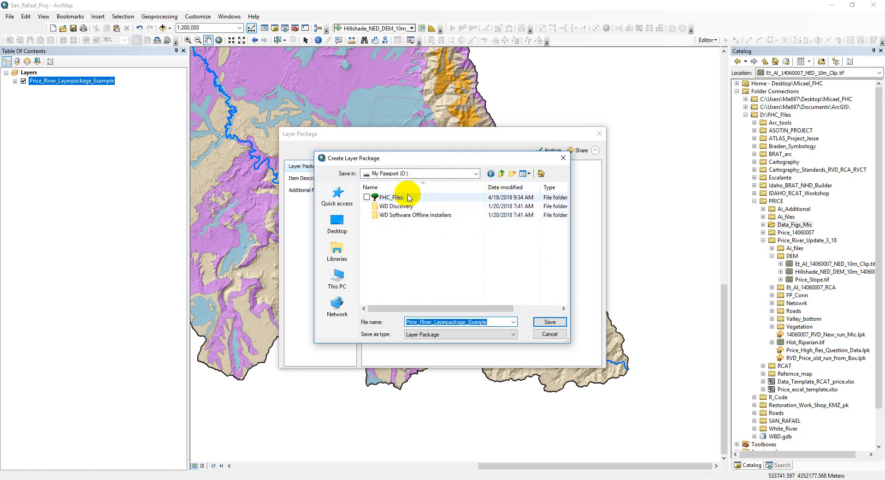
left_click(513, 173)
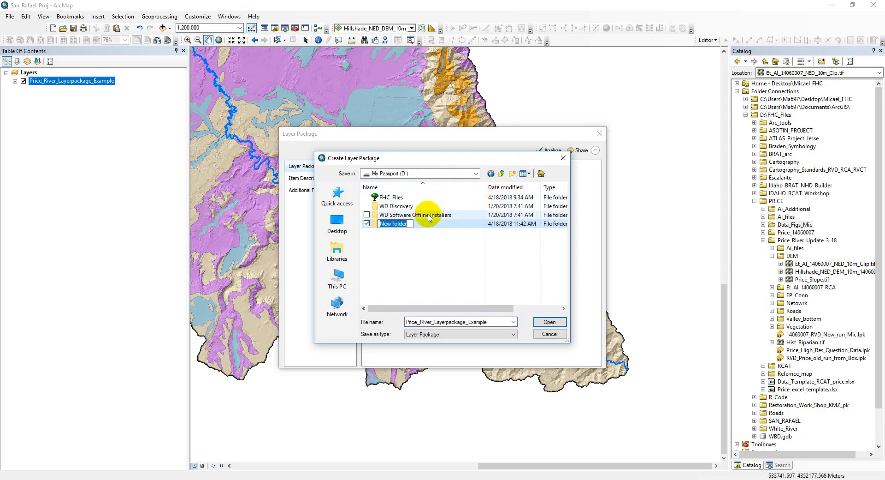
type("layer_P_exa")
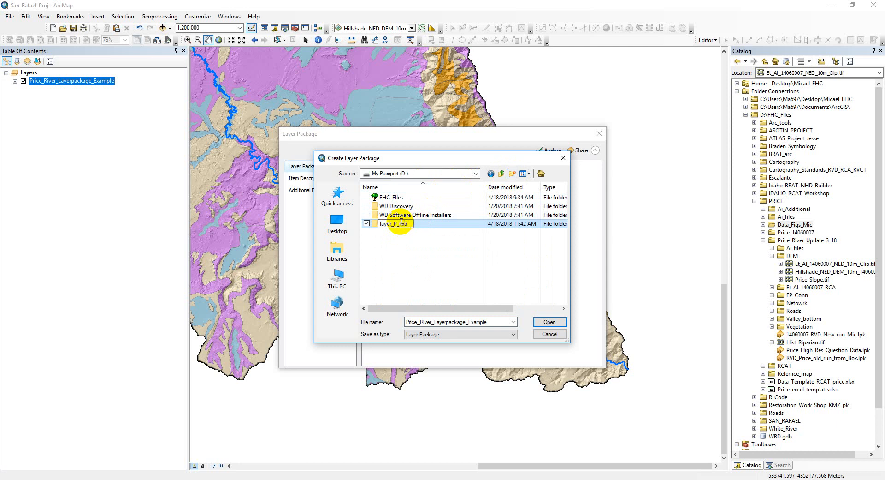
type("emple")
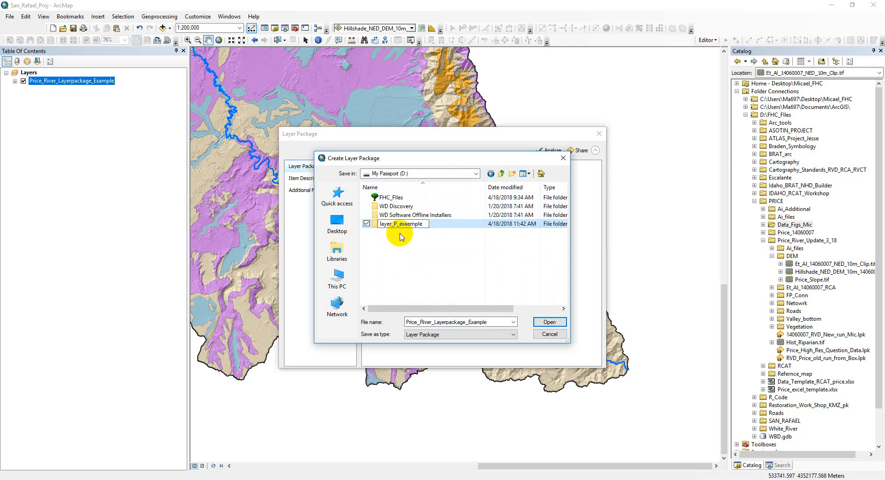
left_click(428, 255)
double_click(408, 224)
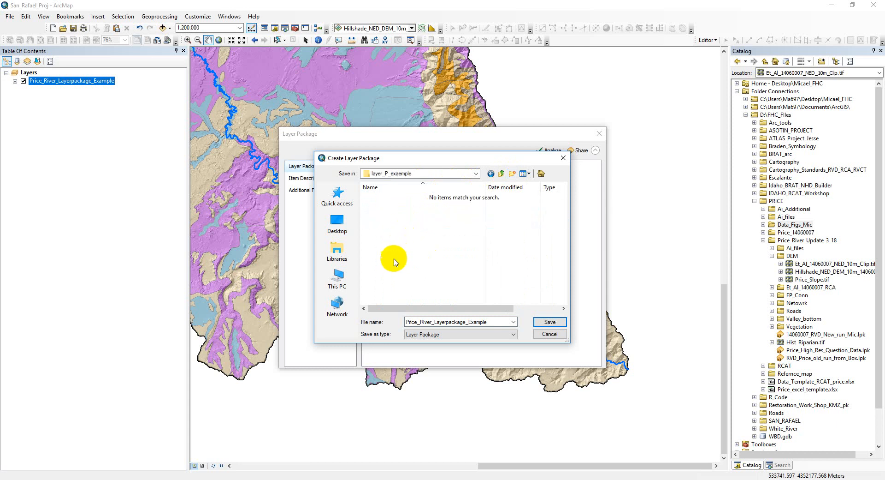
left_click(549, 322)
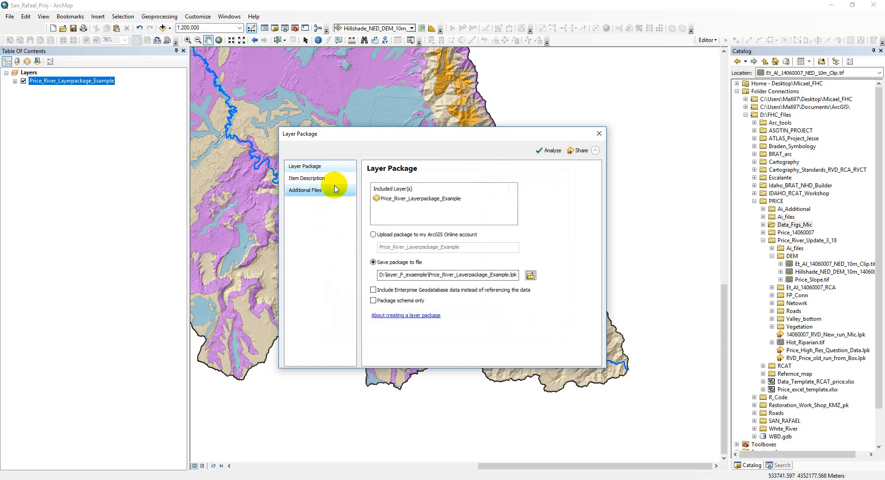
Enter the summary "Lpk example" and the author's name as the tag in the item description, and analyze the layer package.
left_click(320, 180)
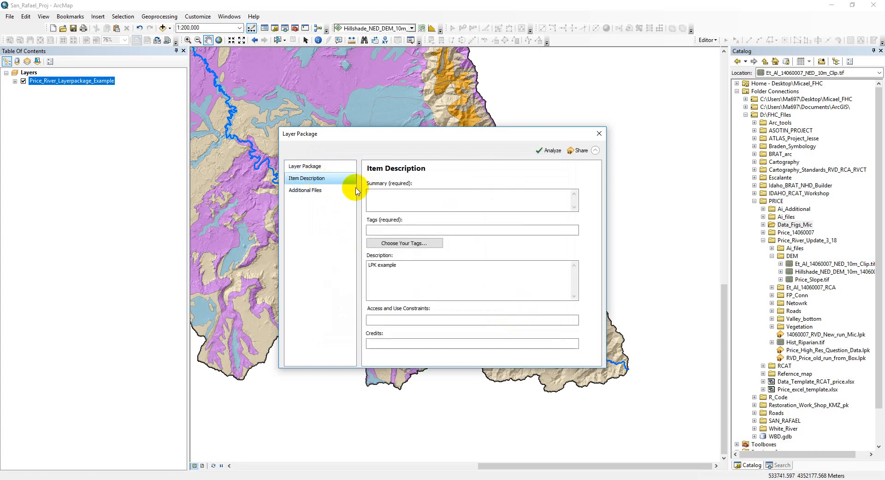
left_click(377, 193)
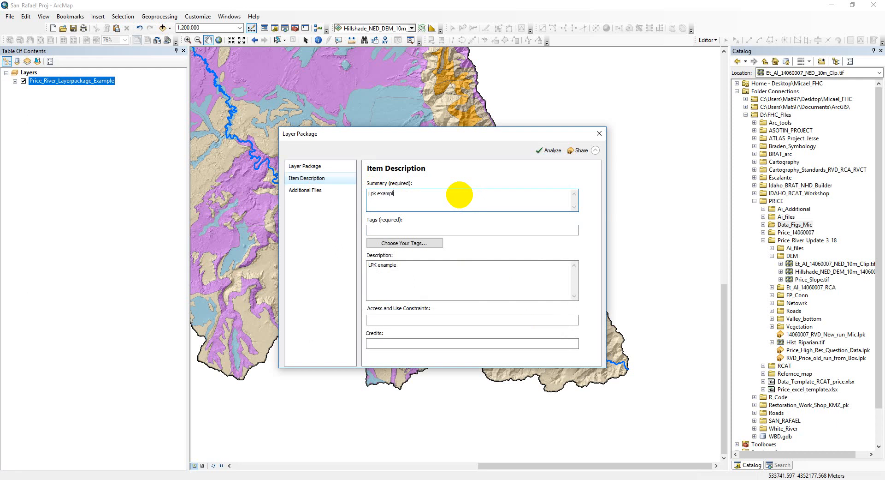
left_click(457, 230)
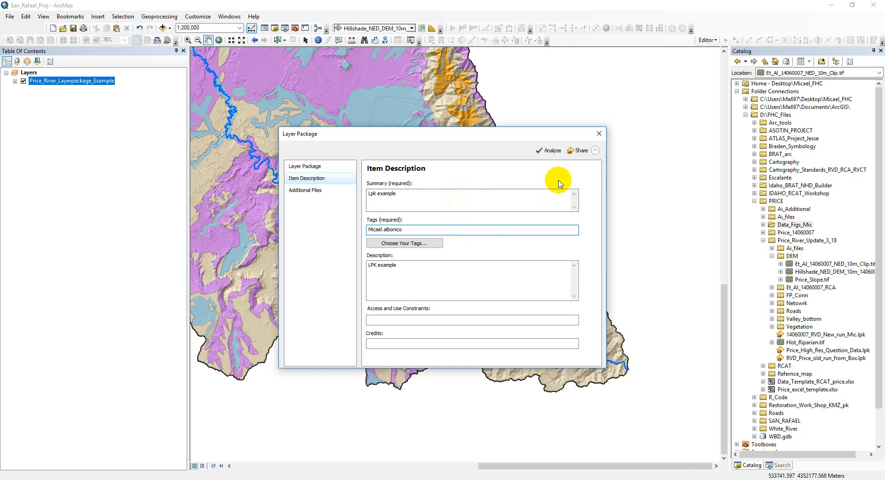
left_click_drag(474, 137, 503, 98)
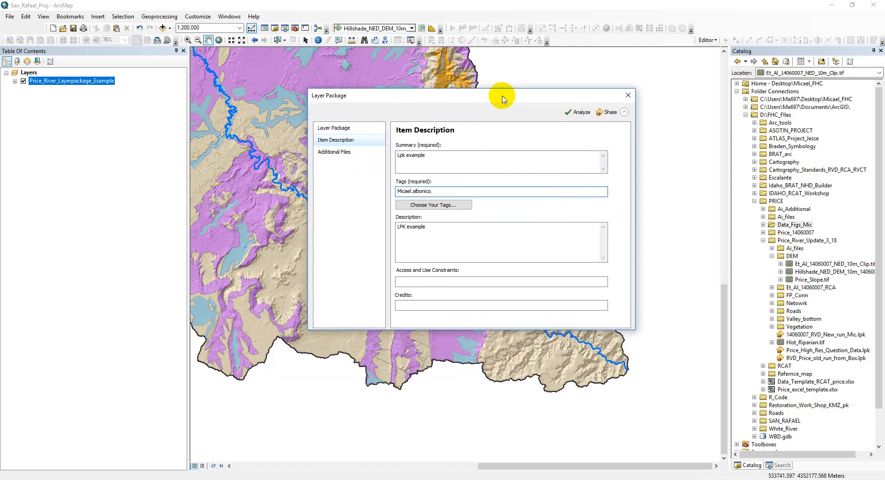
left_click(578, 112)
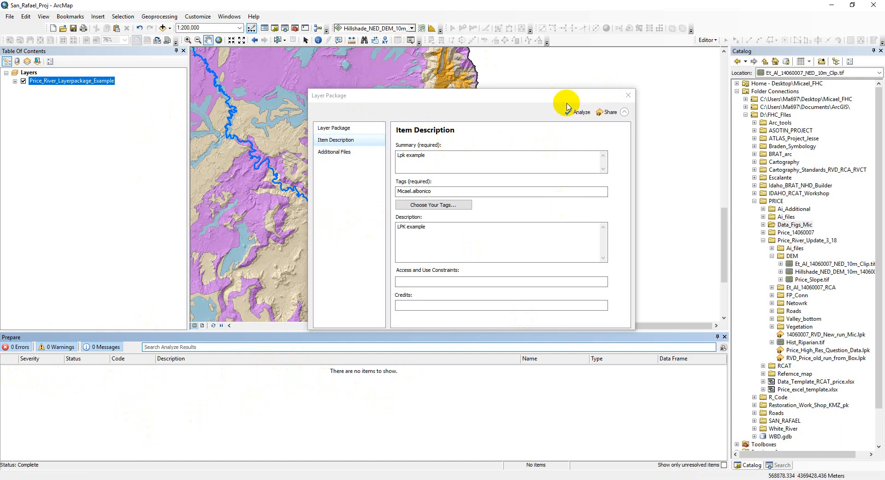
Share the analyzed layer package to its file, and remove the Price_River_Layerpackage_Example group layer from the map.
left_click(608, 112)
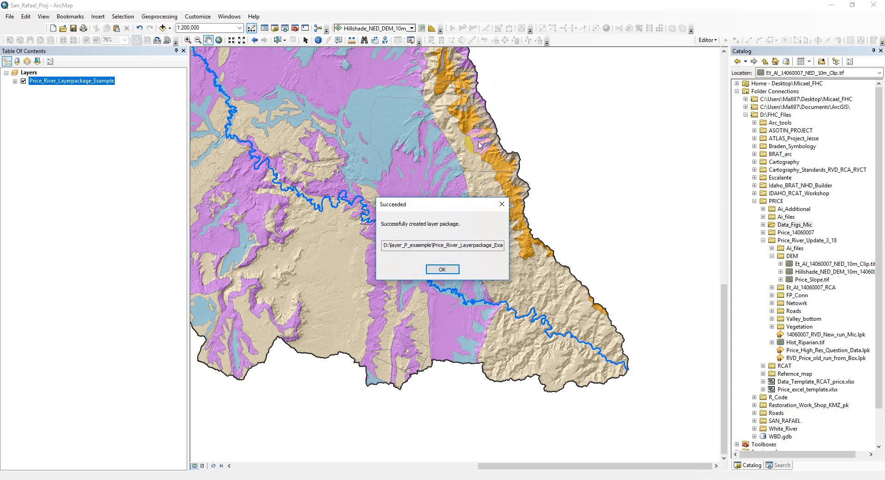
left_click(446, 270)
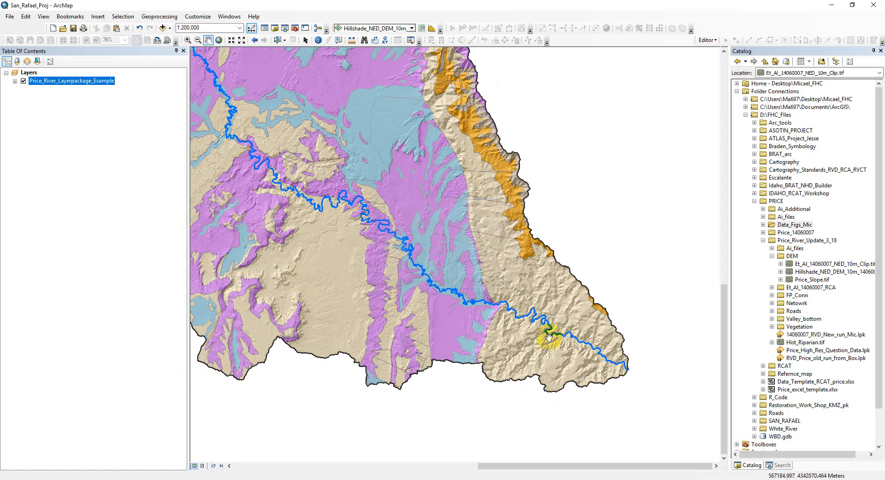
mouse_move(306, 479)
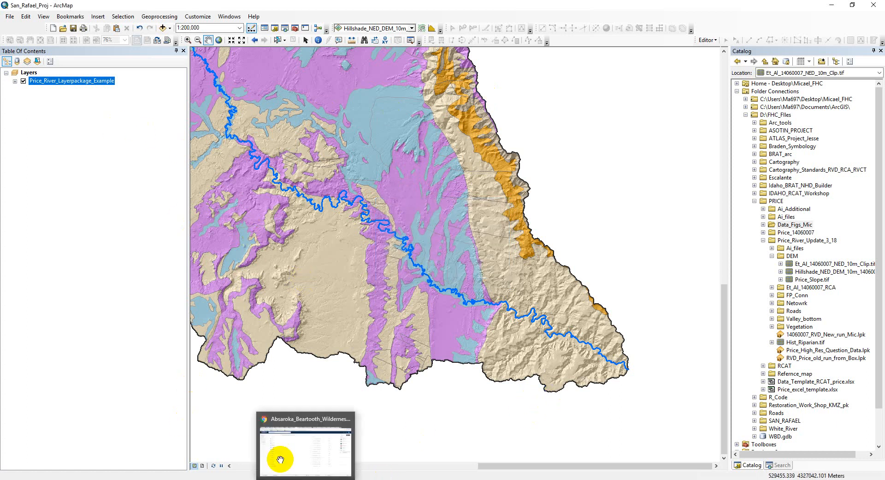
right_click(72, 81)
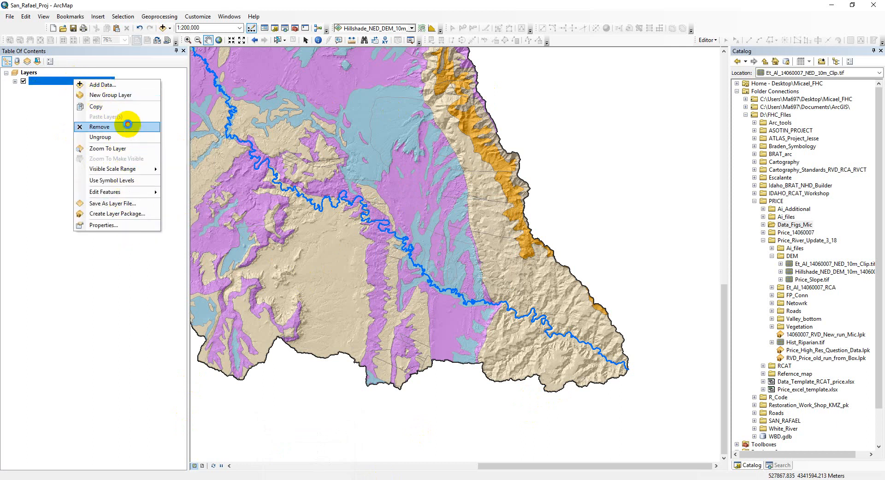
left_click(127, 126)
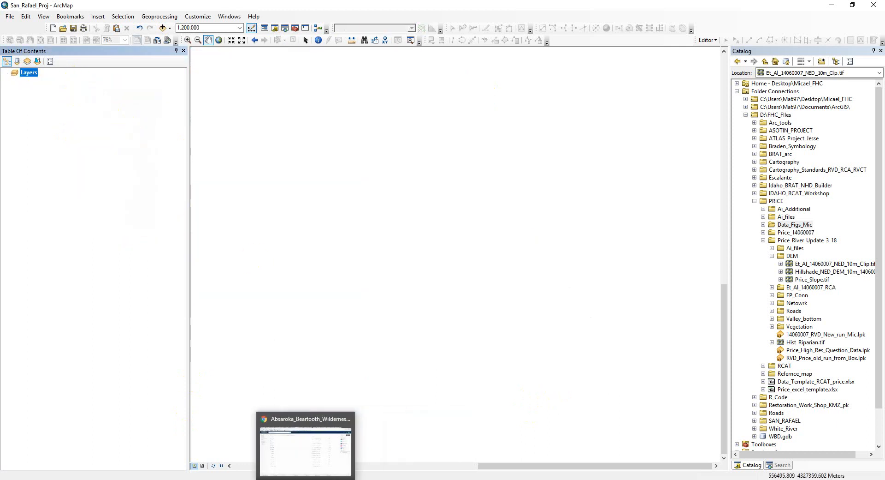
Switch to File Explorer and open the layer_P_exaemple folder on the My Passport (D:) drive.
left_click(314, 461)
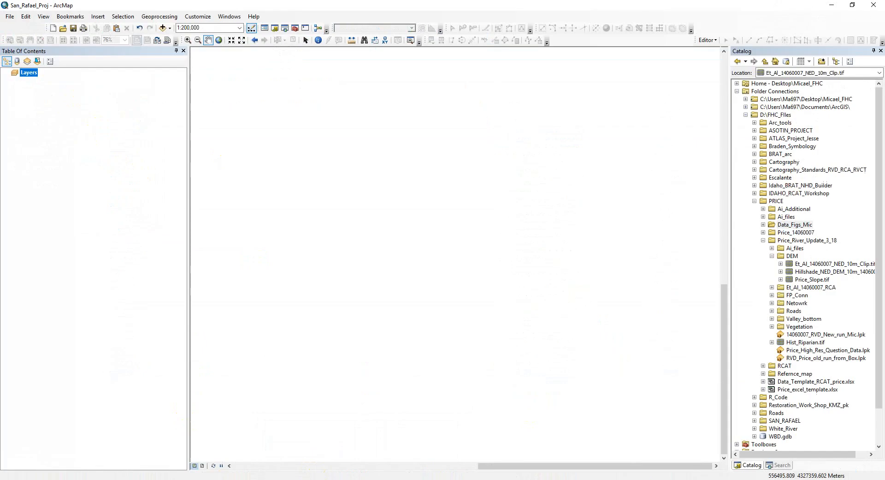
left_click(318, 479)
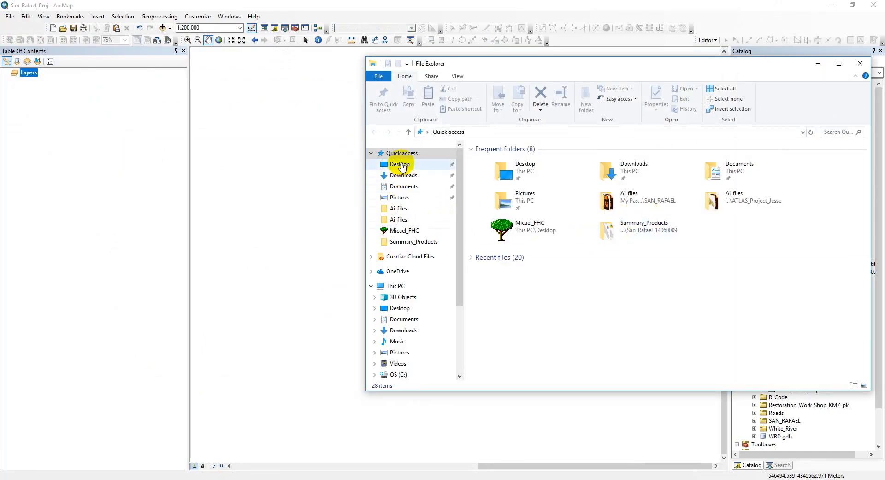
left_click(410, 231)
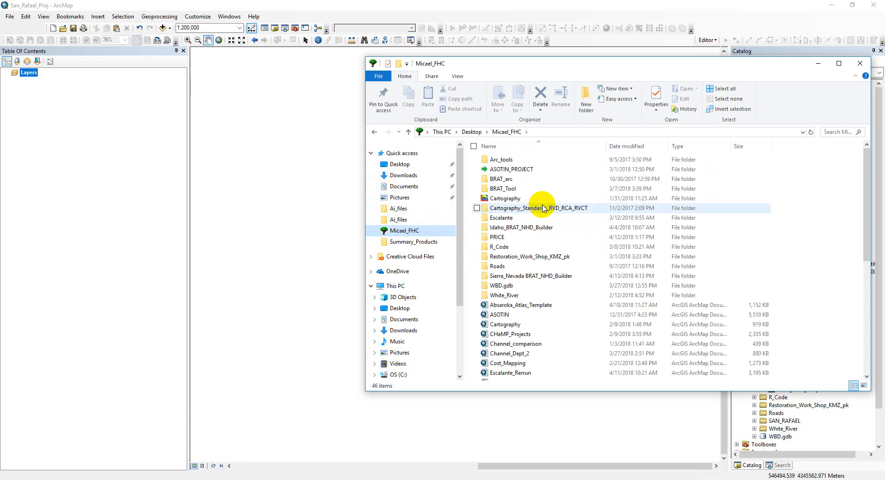
scroll(540, 251, "down", 4)
scroll(545, 253, "up", 3)
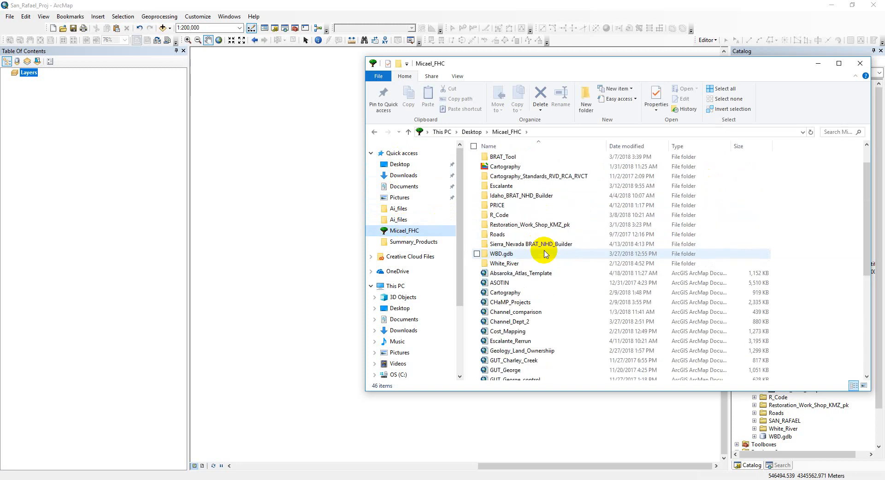
scroll(546, 254, "up", 1)
scroll(409, 309, "down", 3)
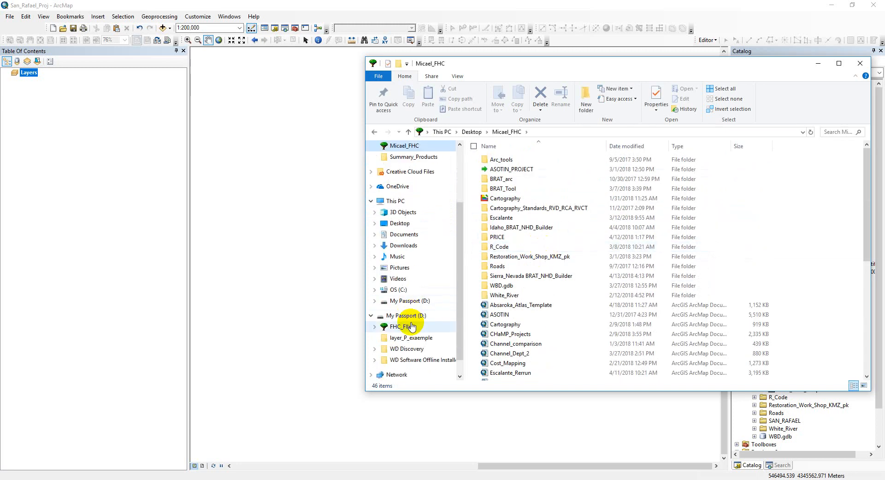
left_click(412, 327)
left_click(409, 315)
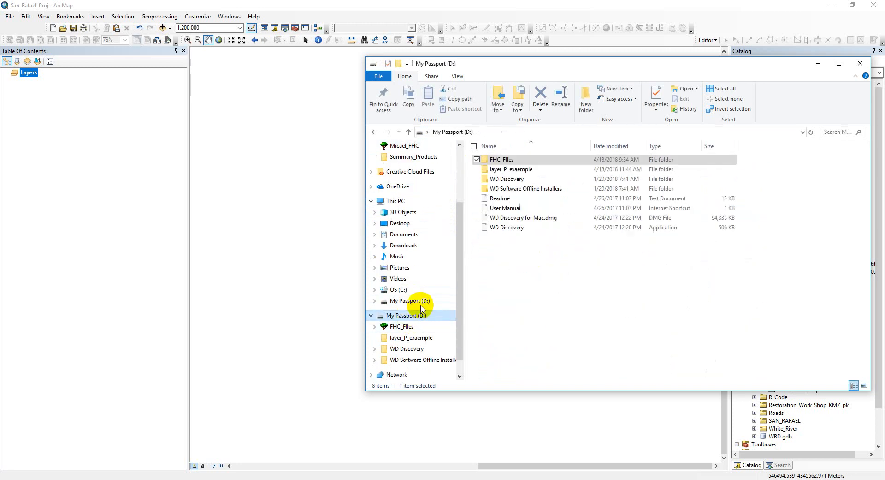
double_click(540, 171)
Add the Price_River_Layerpackage_Example package file from the folder to the empty ArcMap map, and minimize File Explorer.
left_click(519, 160)
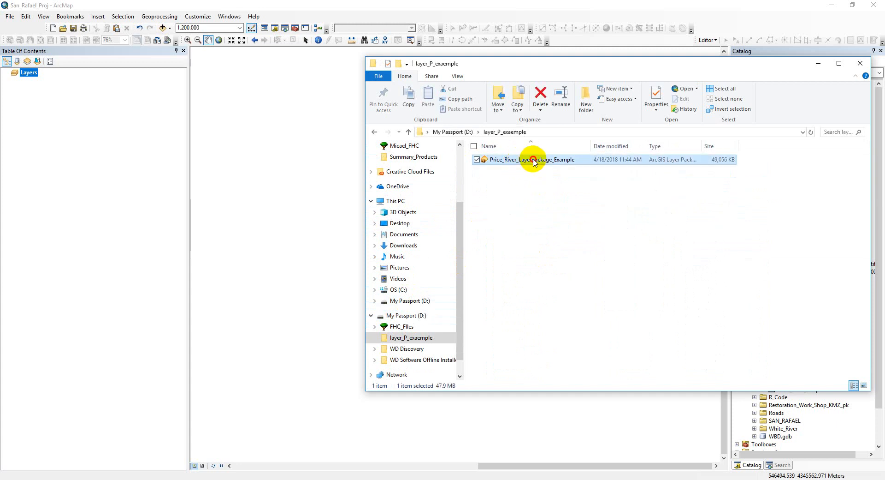
left_click_drag(534, 160, 814, 62)
left_click(818, 64)
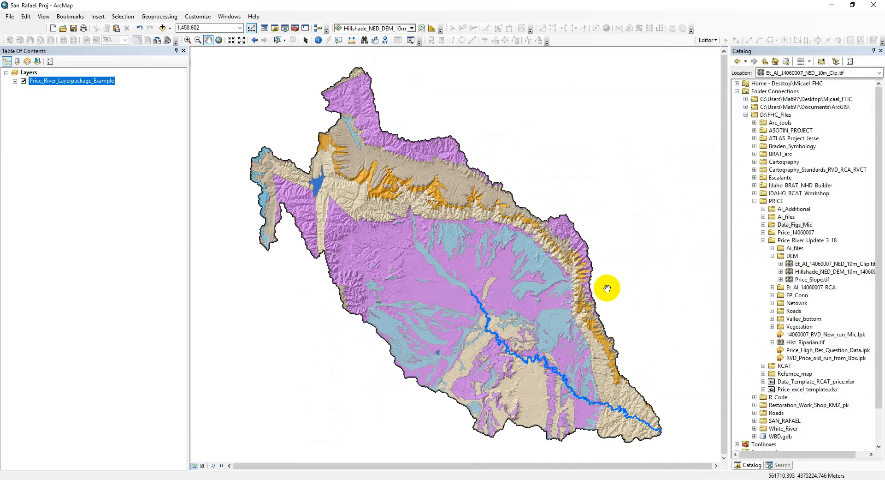
Expand the loaded package's Shapefiles and Rasterfiles subgroups and the Price_Geology legend, and check the Shapefiles layers by switching their visibility off and on.
left_click_drag(425, 232, 387, 217)
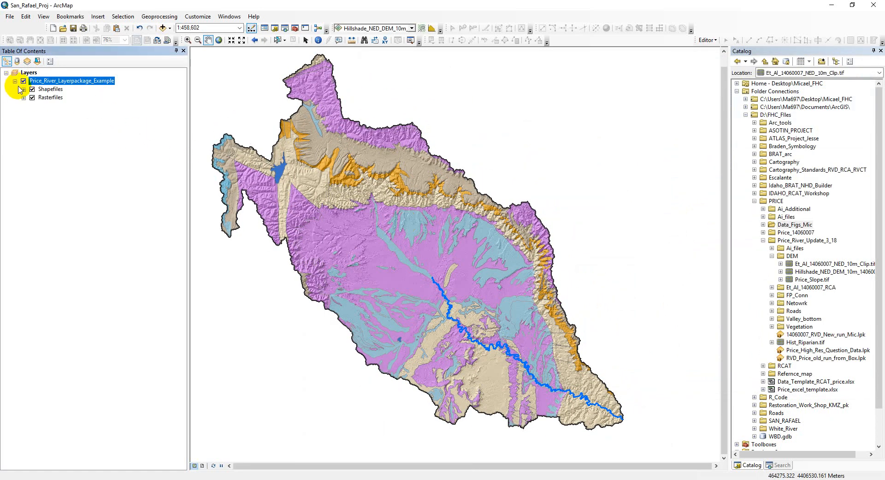
left_click(24, 89)
left_click(33, 98)
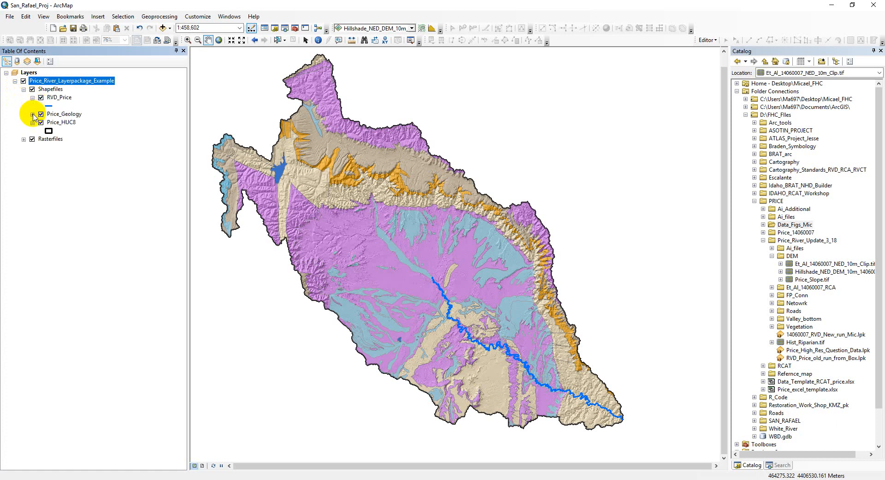
left_click(33, 114)
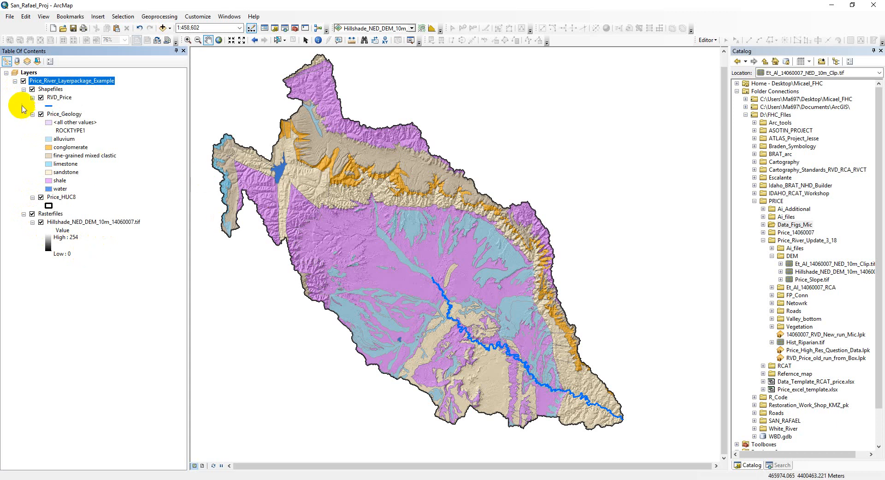
left_click(32, 89)
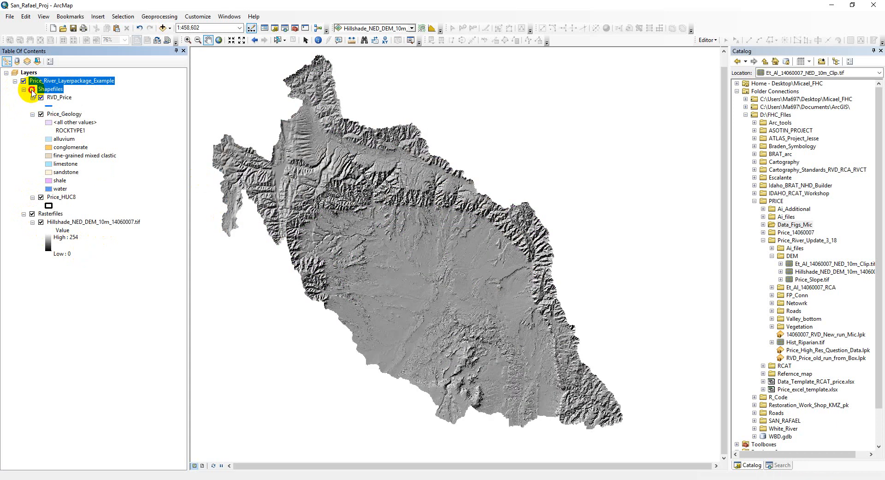
left_click(32, 89)
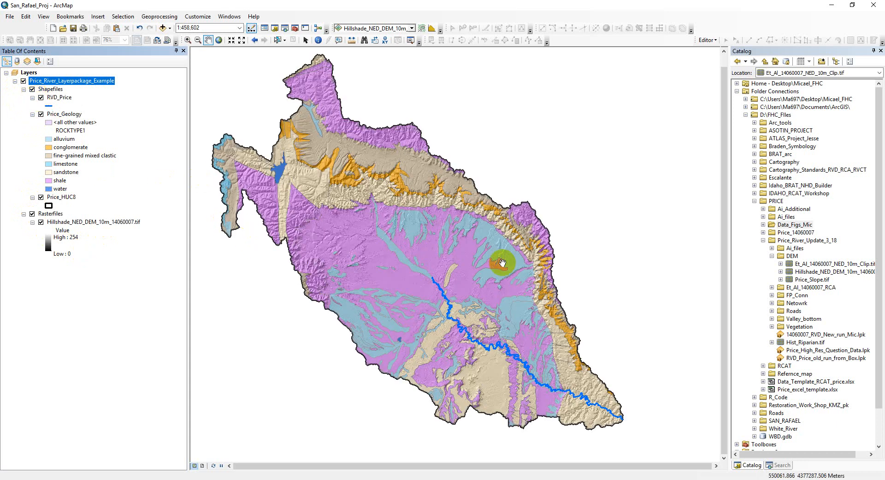